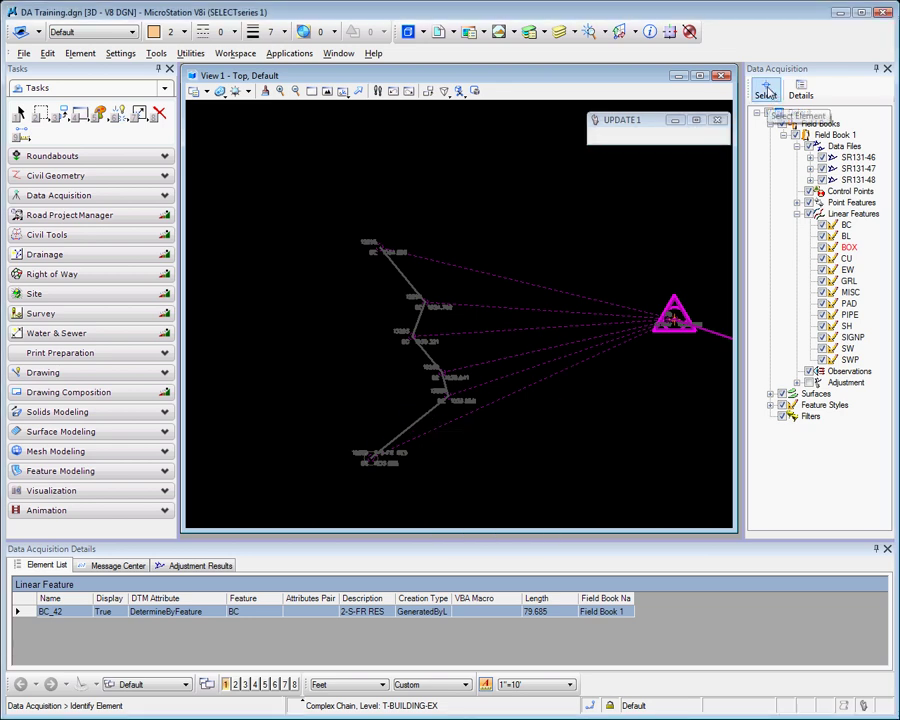
Step: Identify and accept the complex chain to list BC_42 (feature BC, length 79.685)
click(412, 414)
right_click(336, 408)
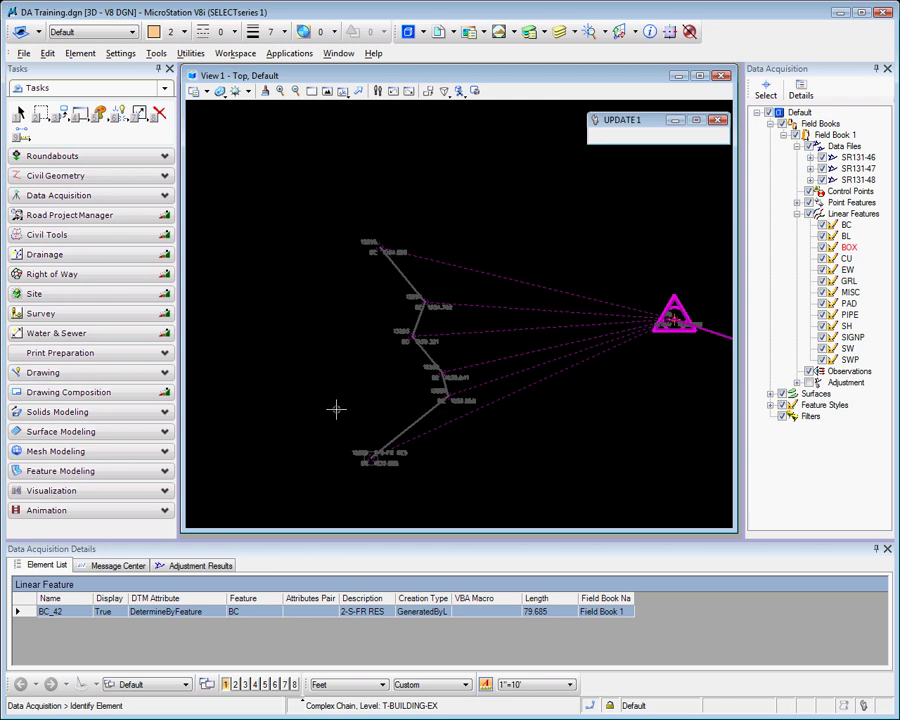
Step: In BC_42's point features, change point 13295's link code from End so the chain closes
right_click(22, 614)
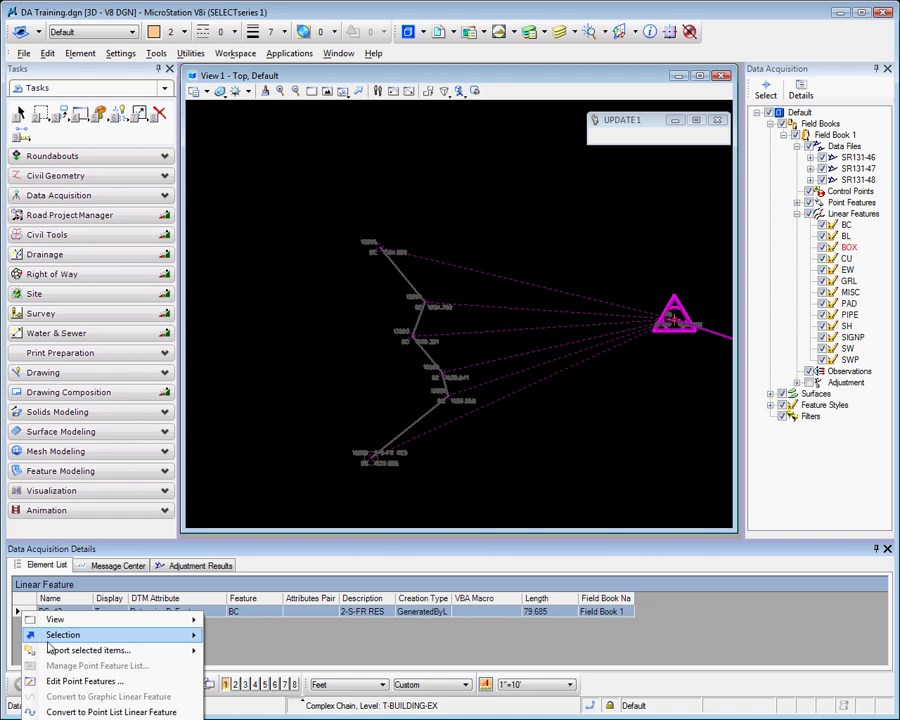
click(66, 681)
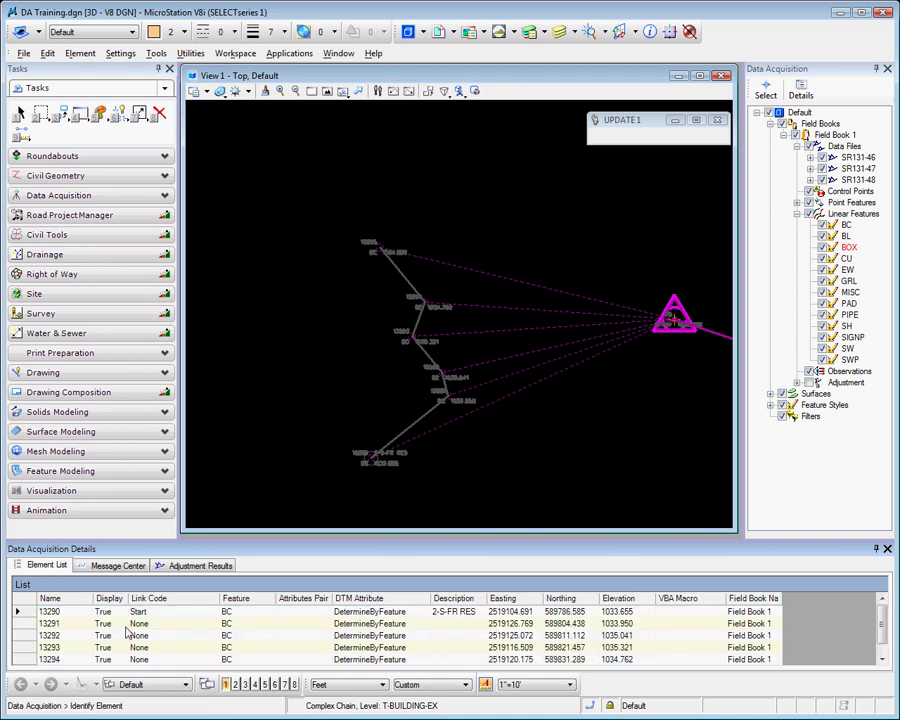
click(26, 611)
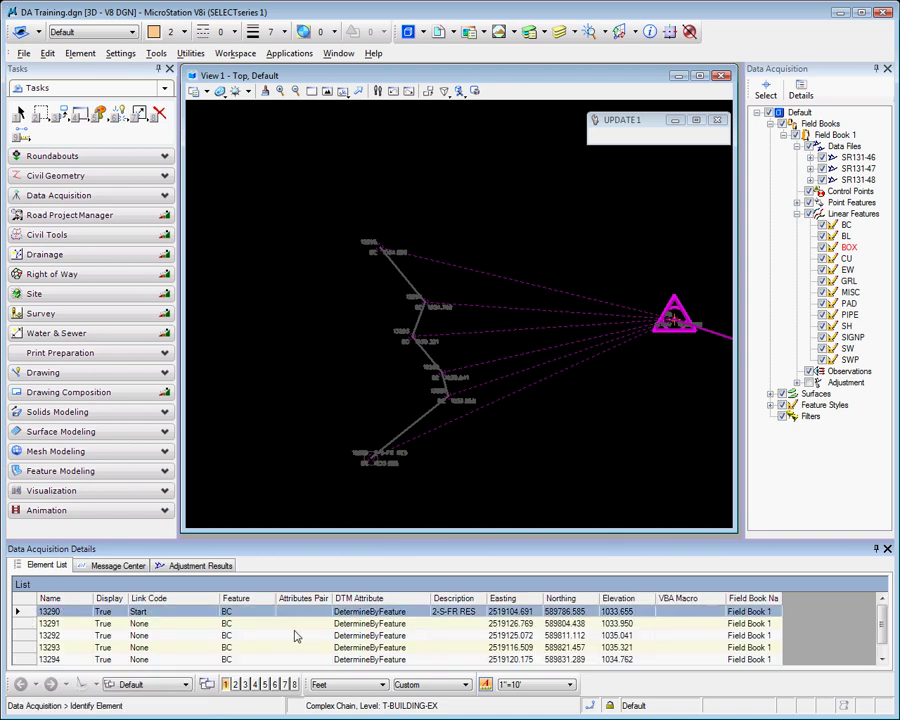
scroll(199, 655, down, 1)
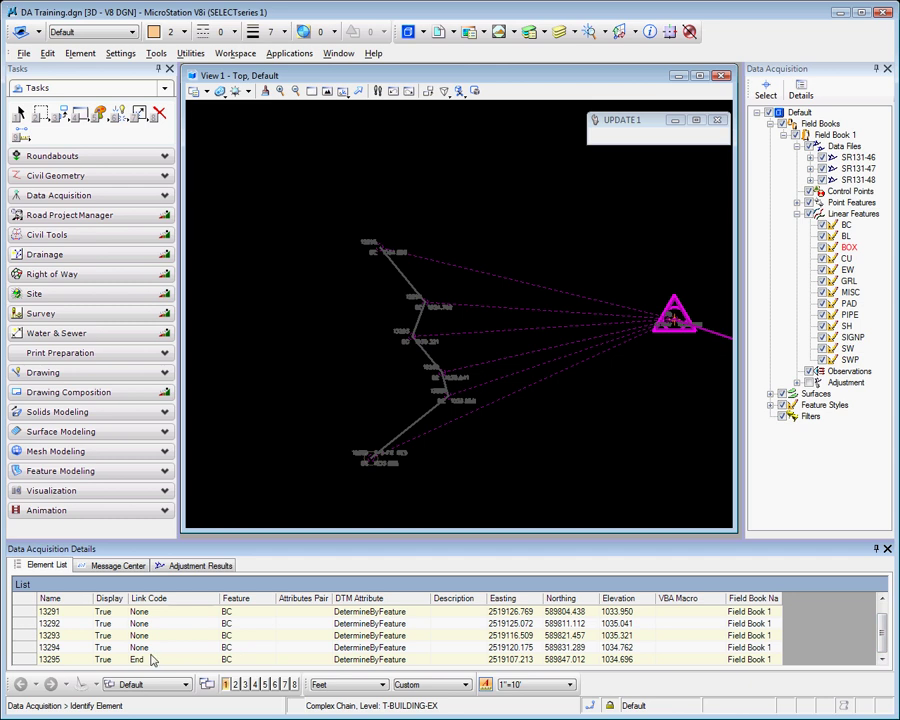
scroll(880, 632, up, 1)
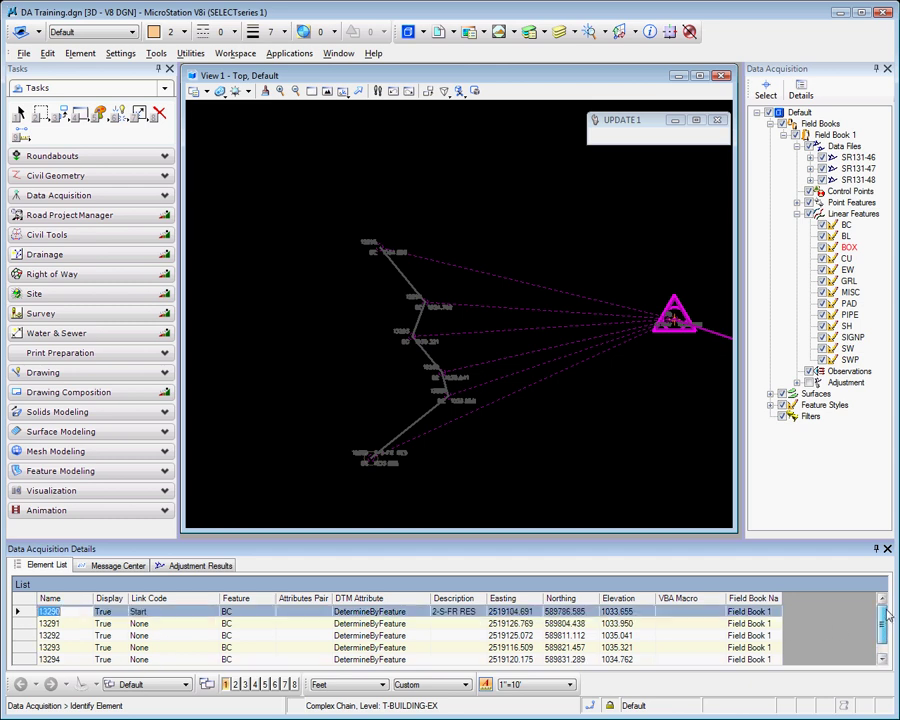
scroll(880, 632, down, 1)
click(151, 662)
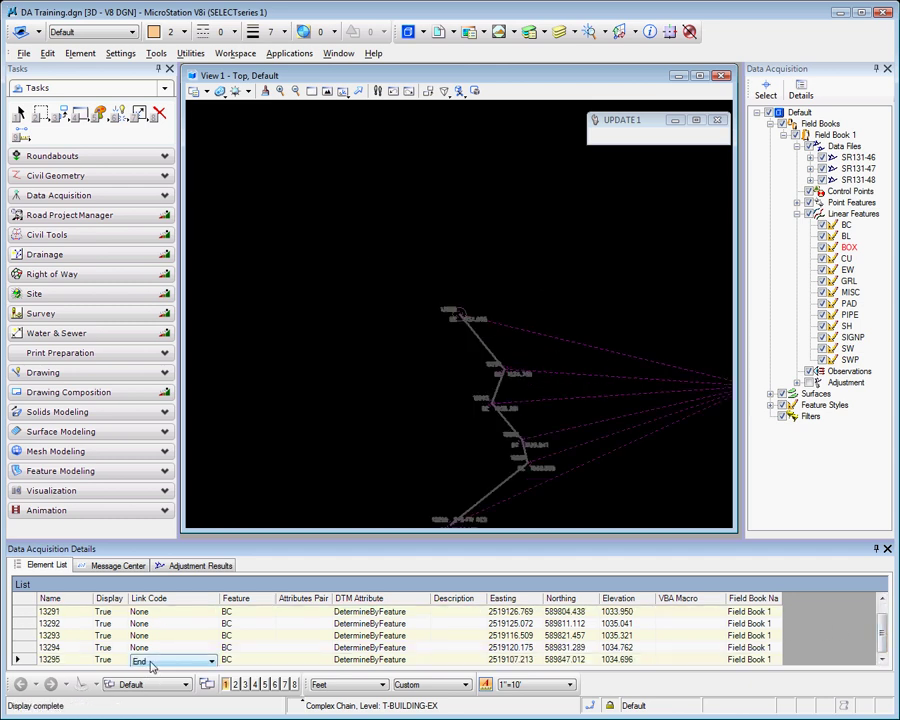
click(183, 663)
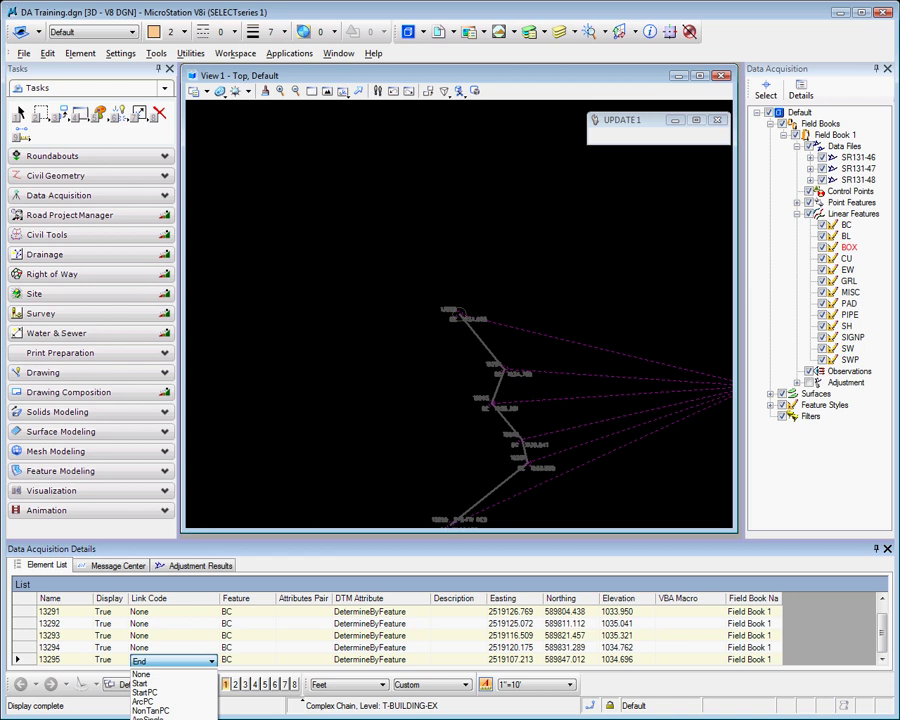
click(148, 716)
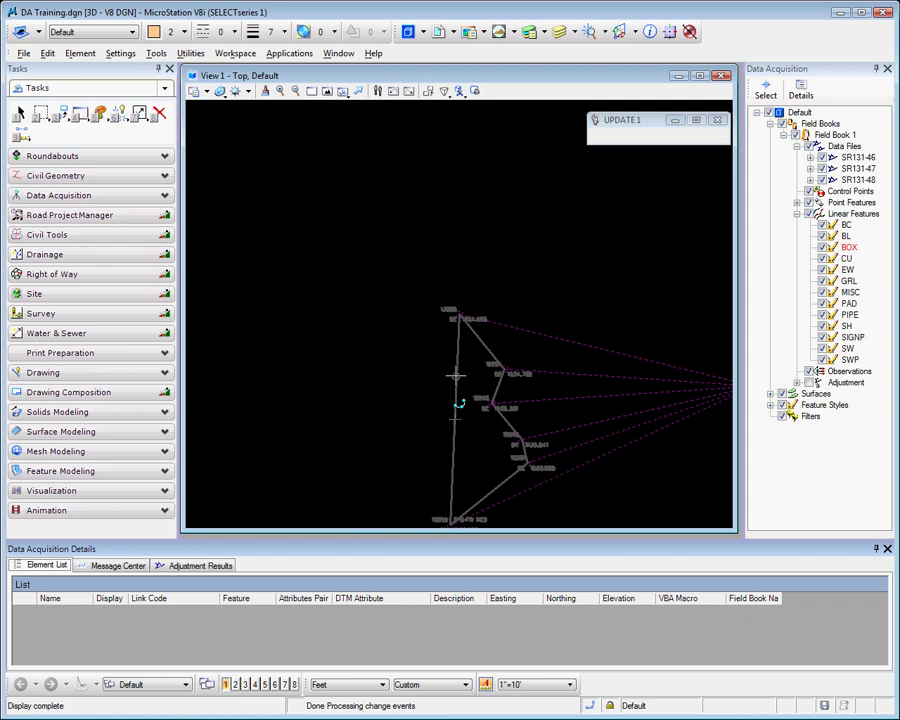
click(766, 86)
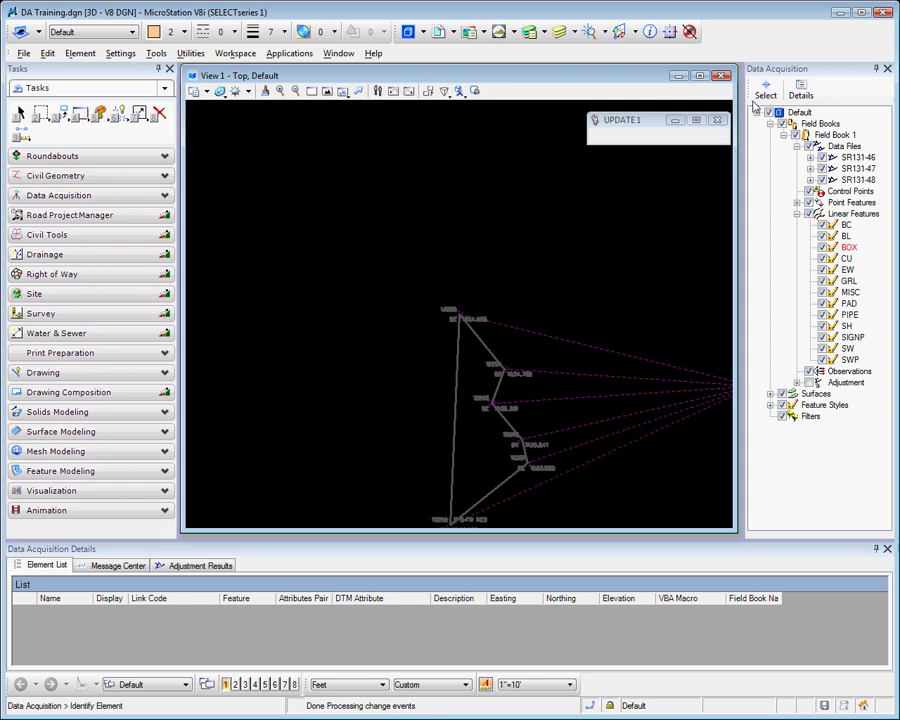
click(460, 373)
click(418, 424)
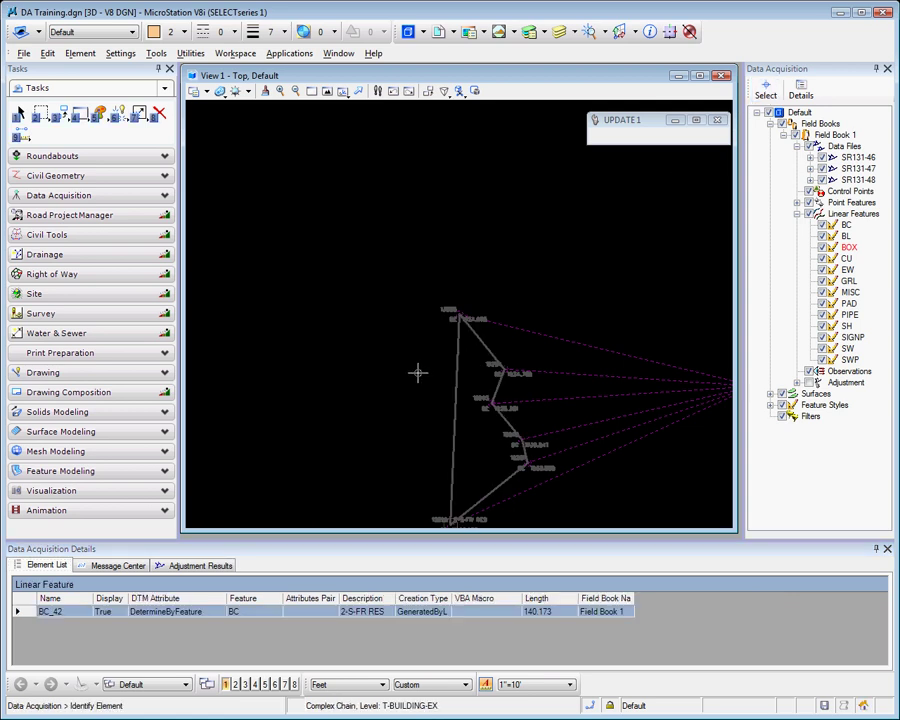
right_click(30, 611)
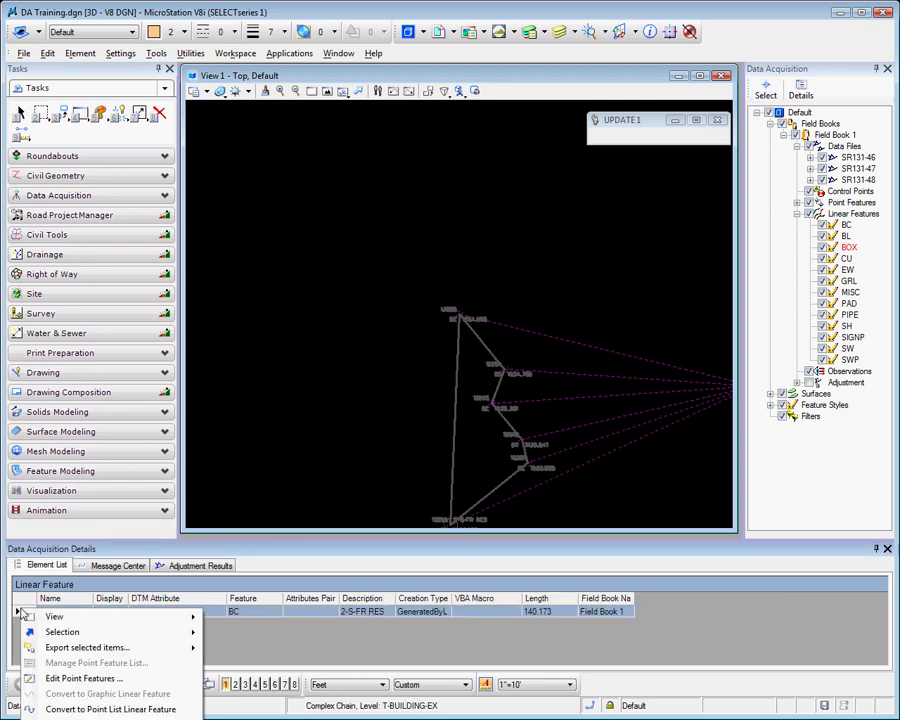
click(66, 679)
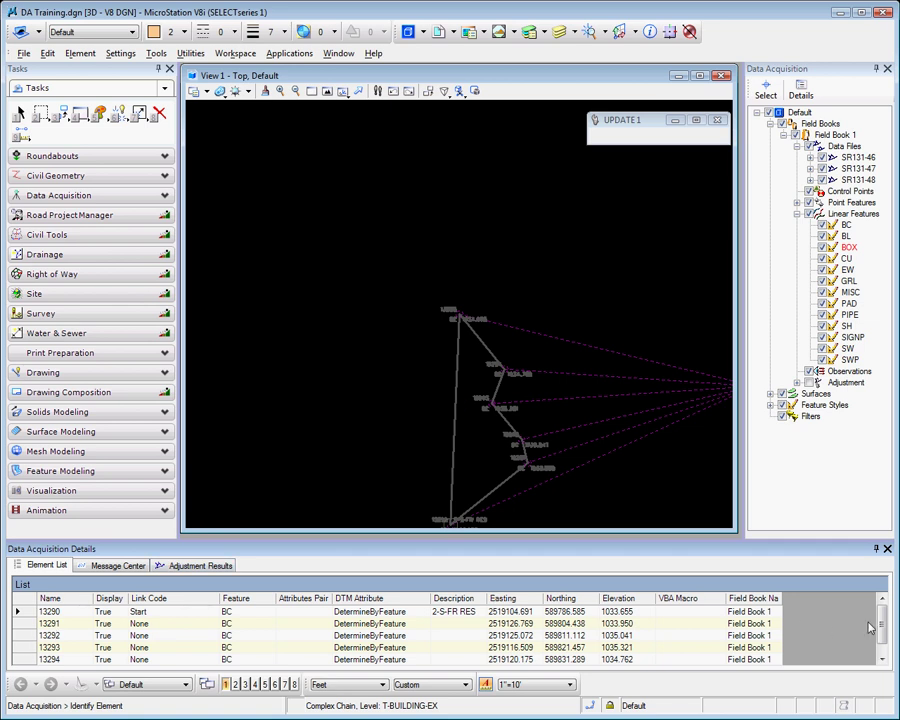
scroll(872, 628, down, 1)
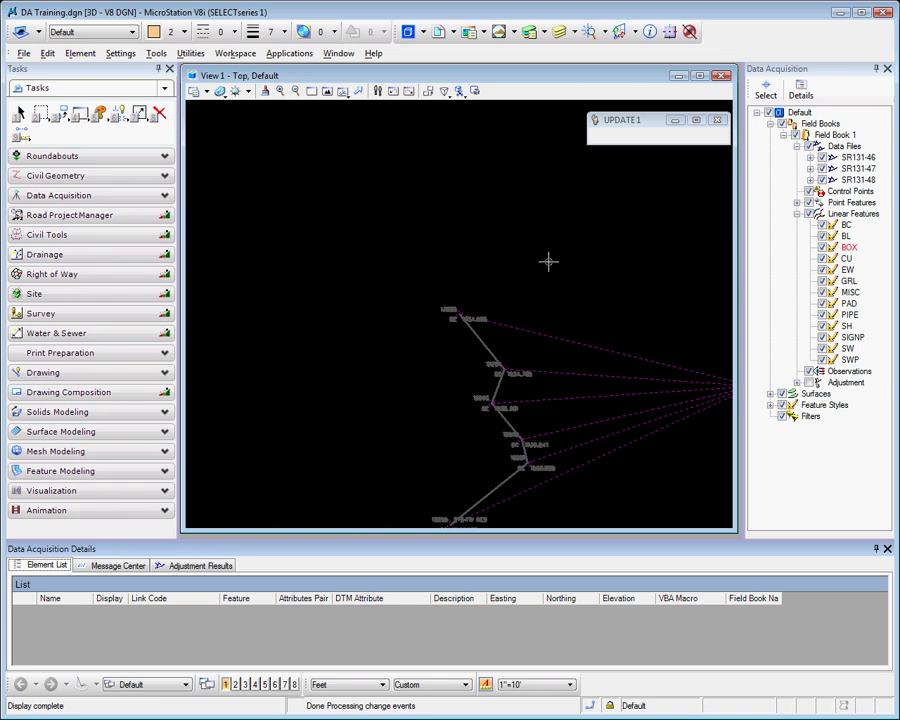
Step: Convert BC_42 to a point list chain and list its points 13290–13295
right_click(483, 348)
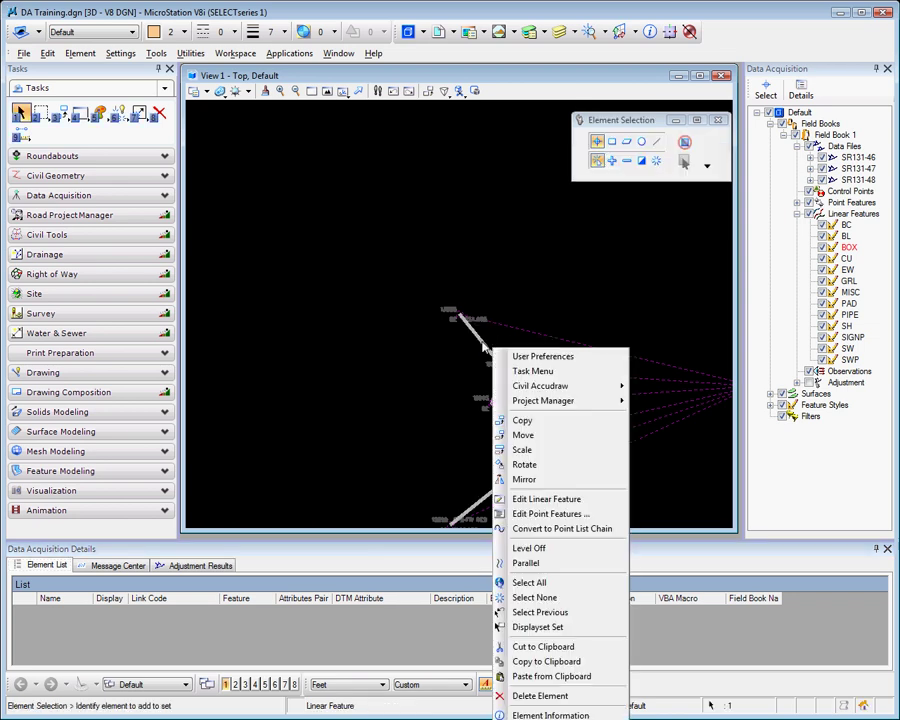
click(545, 530)
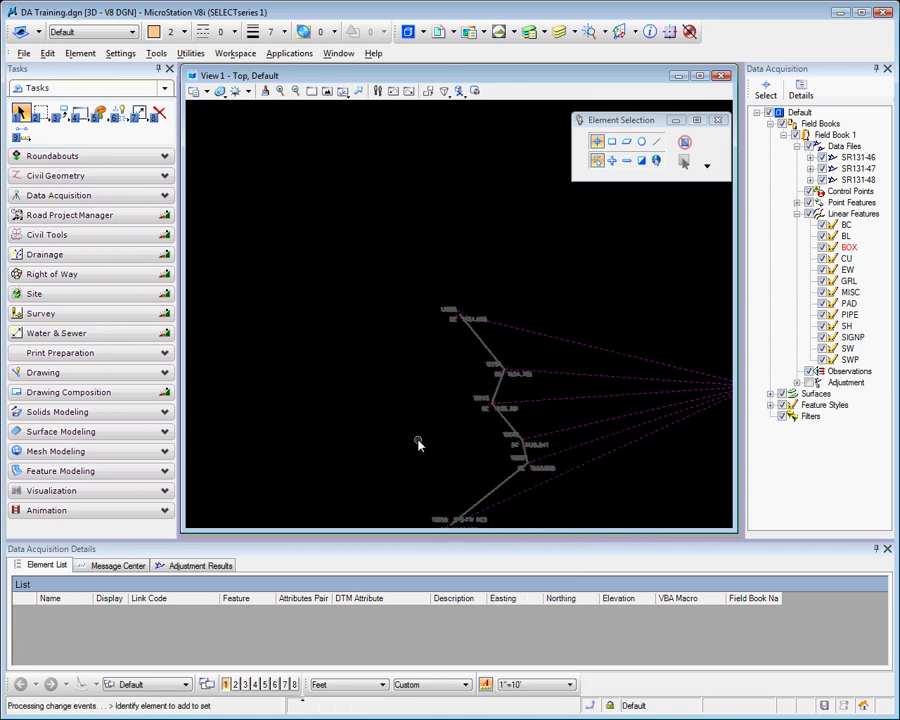
right_click(488, 355)
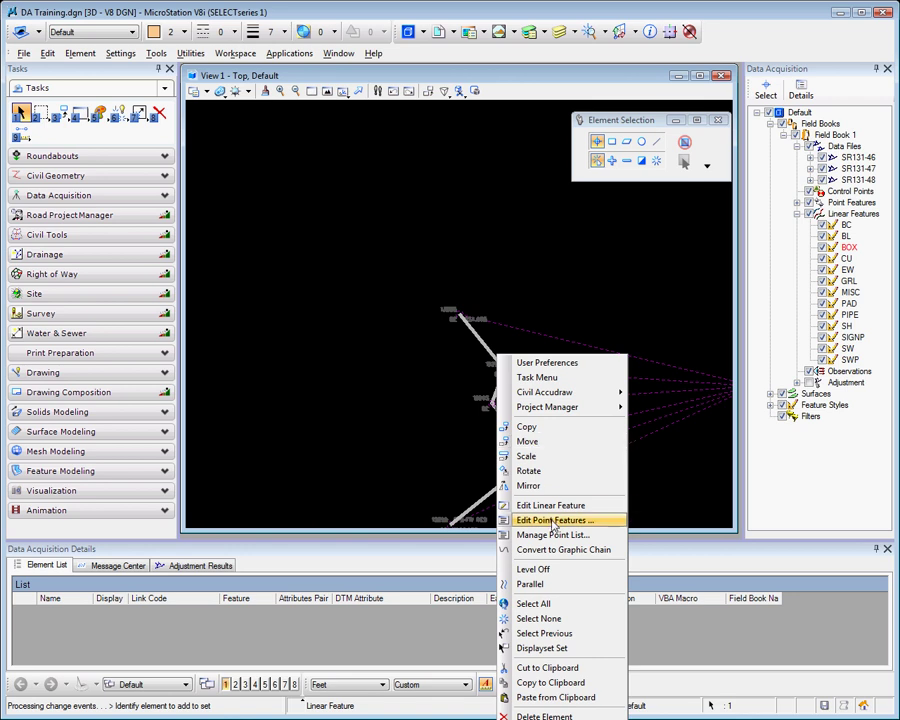
click(570, 535)
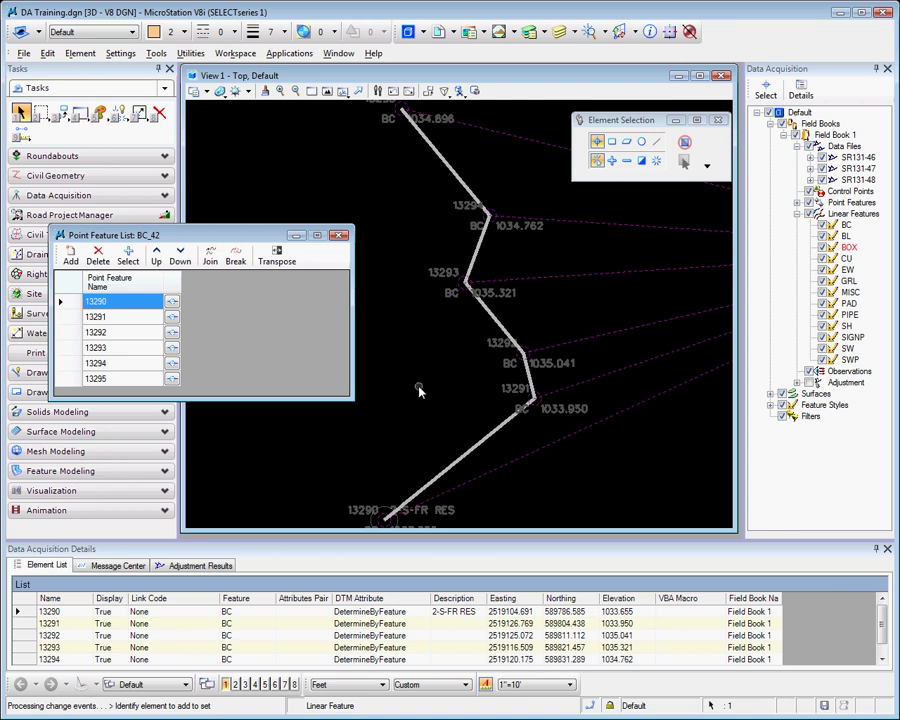
Step: Reposition point 13291 in BC_42's point list so it directly follows 13290
click(115, 316)
click(184, 262)
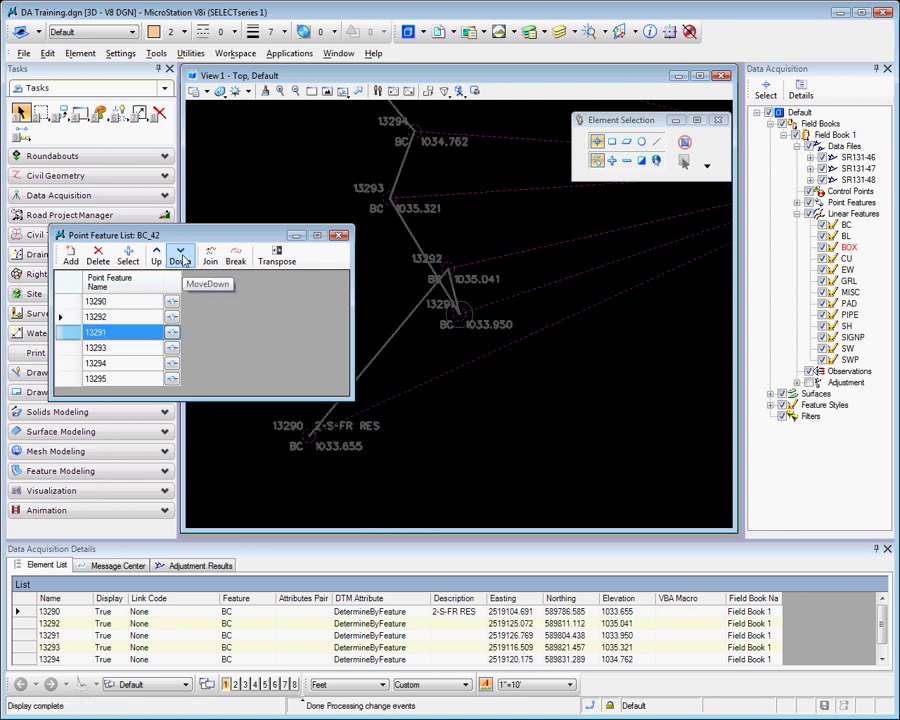
click(182, 260)
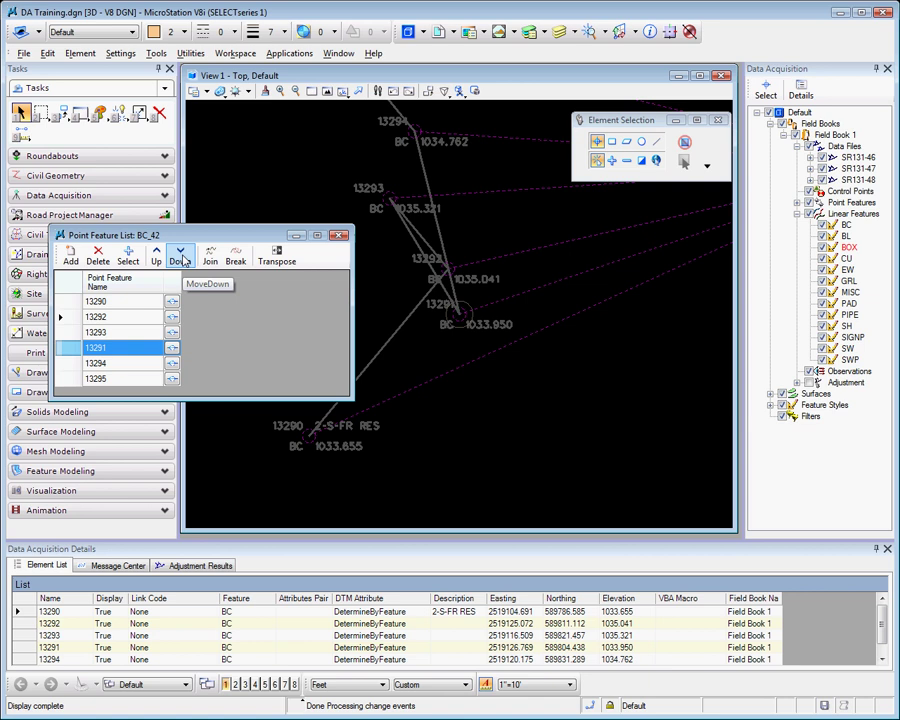
click(182, 260)
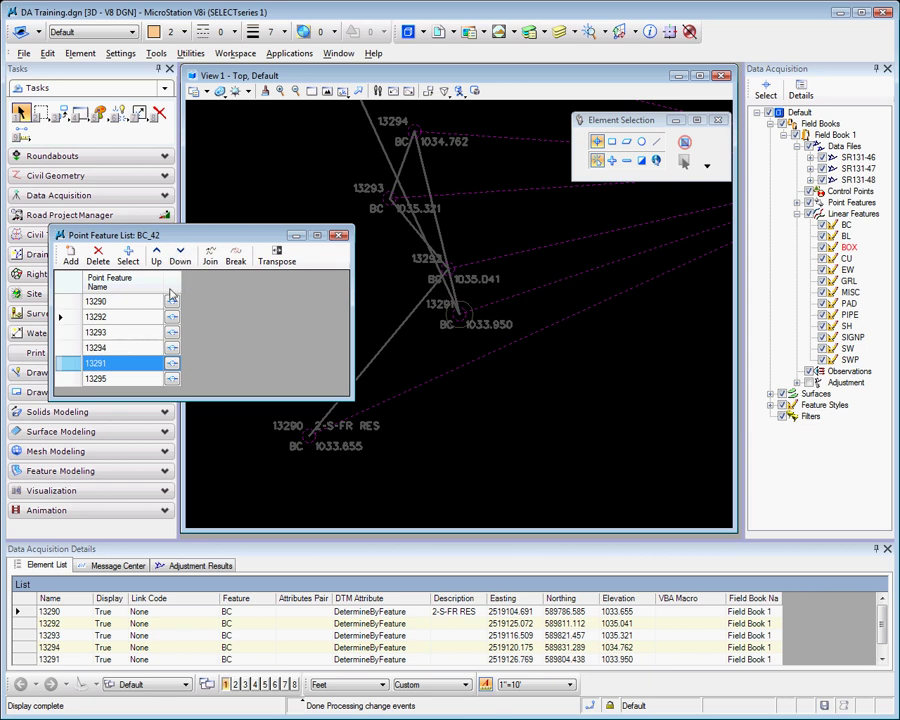
click(157, 258)
click(157, 258)
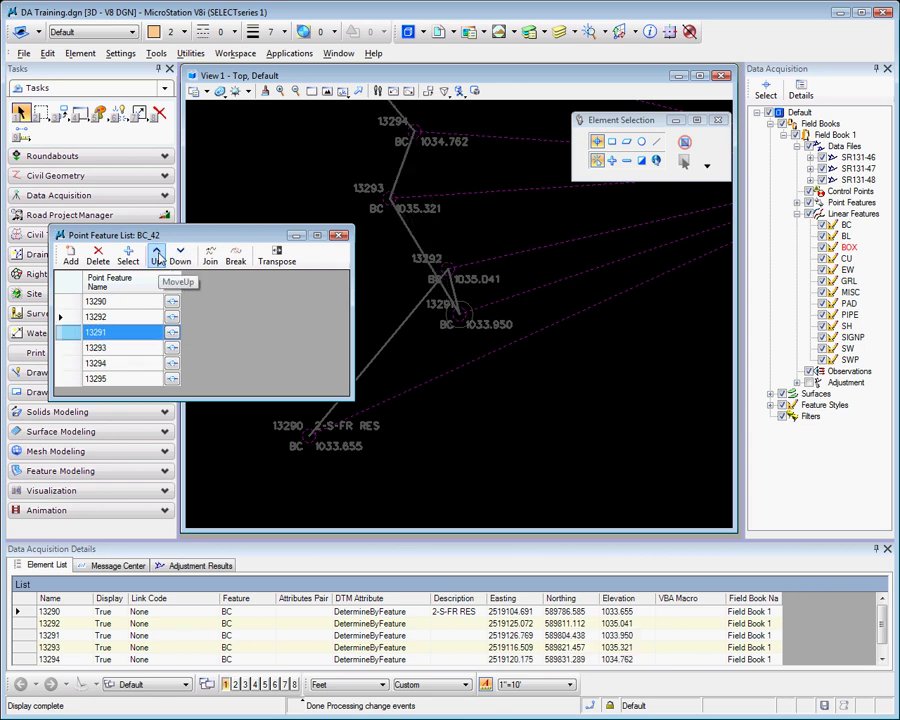
click(157, 258)
Step: Step through points 13292, 13293 and 13294 to check the redrawn chain
click(117, 333)
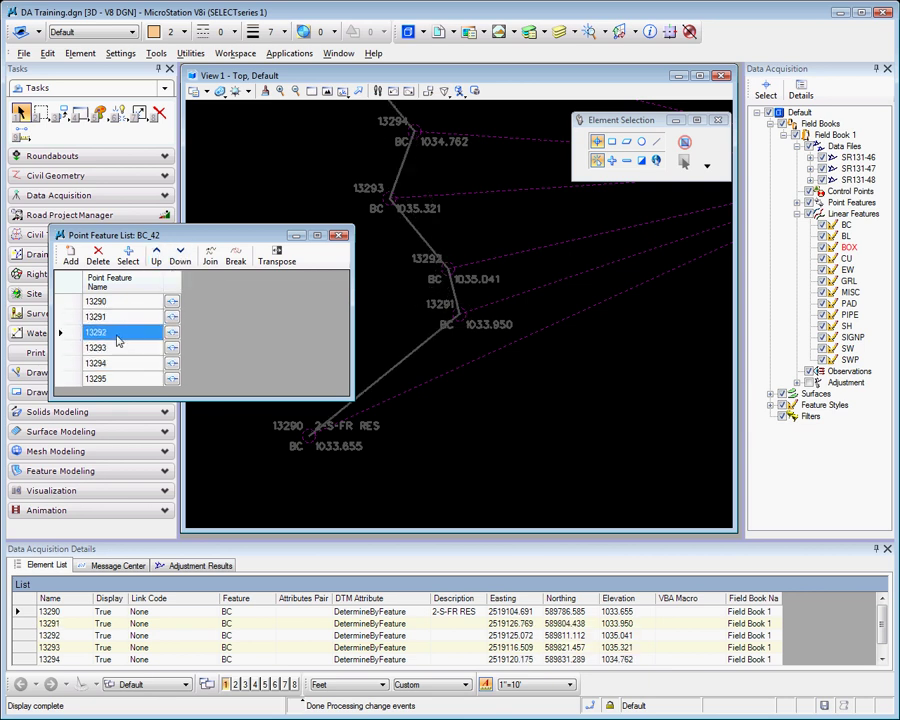
click(118, 348)
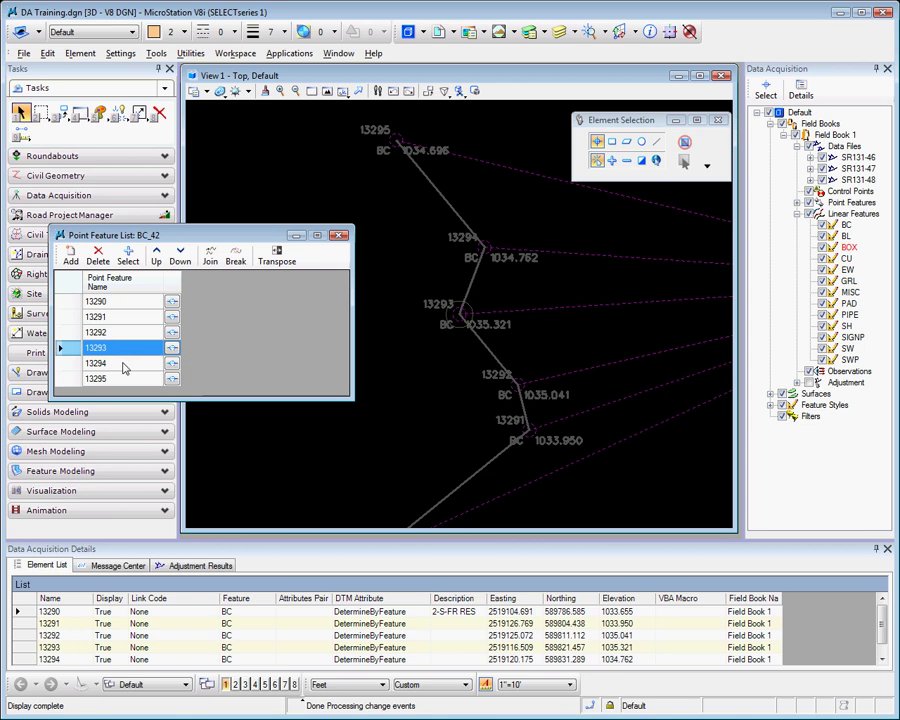
click(124, 364)
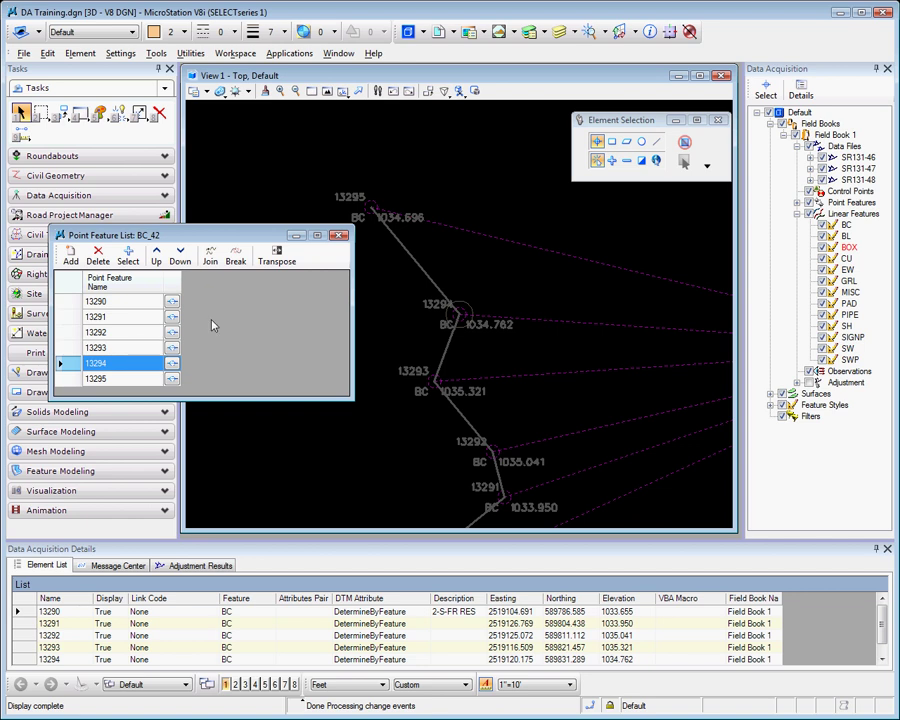
Step: Close BC_42's point list, zoom out, and window-zoom to frame the survey
click(340, 235)
click(295, 90)
click(431, 384)
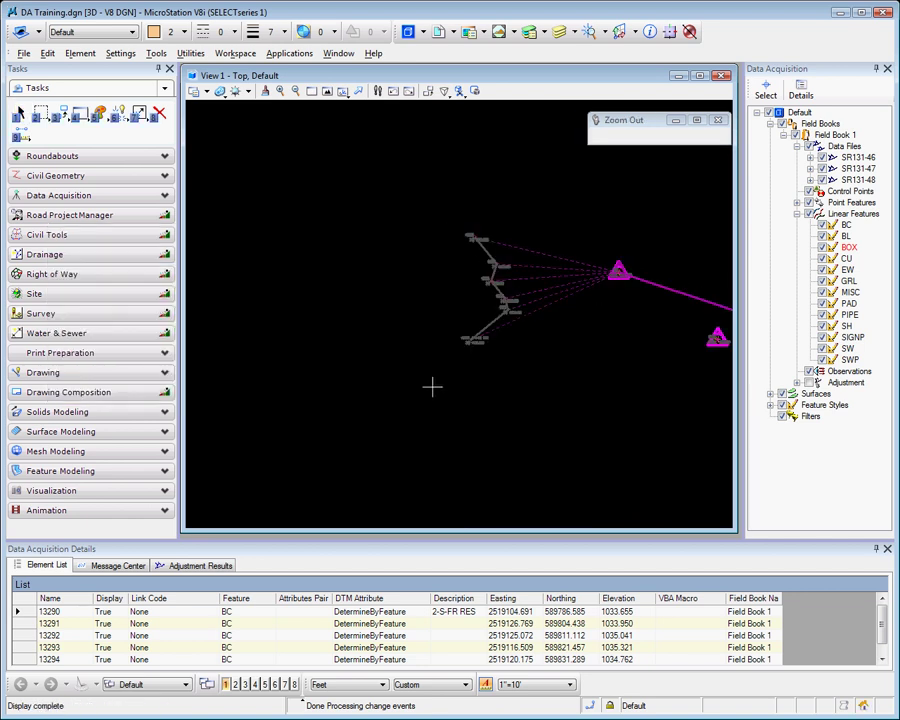
click(431, 384)
click(431, 384)
click(433, 384)
click(433, 384)
click(311, 90)
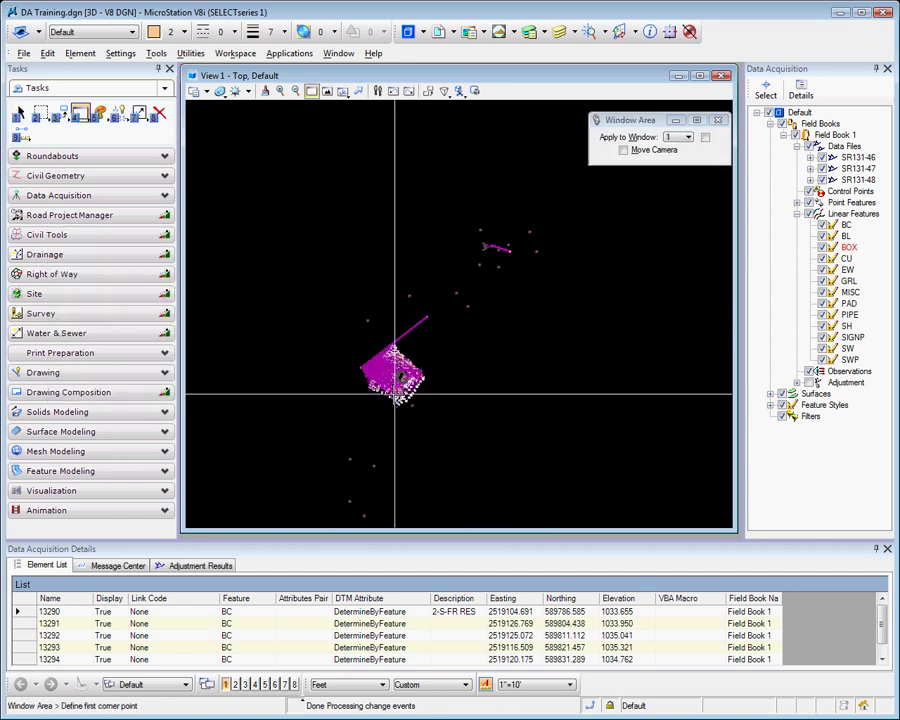
click(441, 398)
click(364, 337)
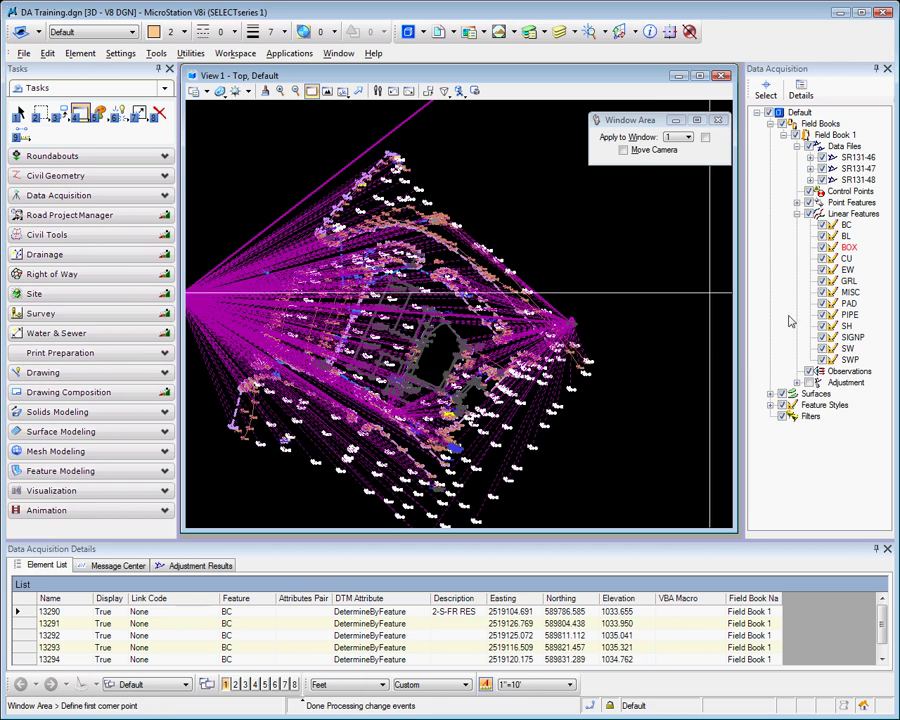
Step: Hide the magenta observation lines and zoom into a closer area
click(810, 371)
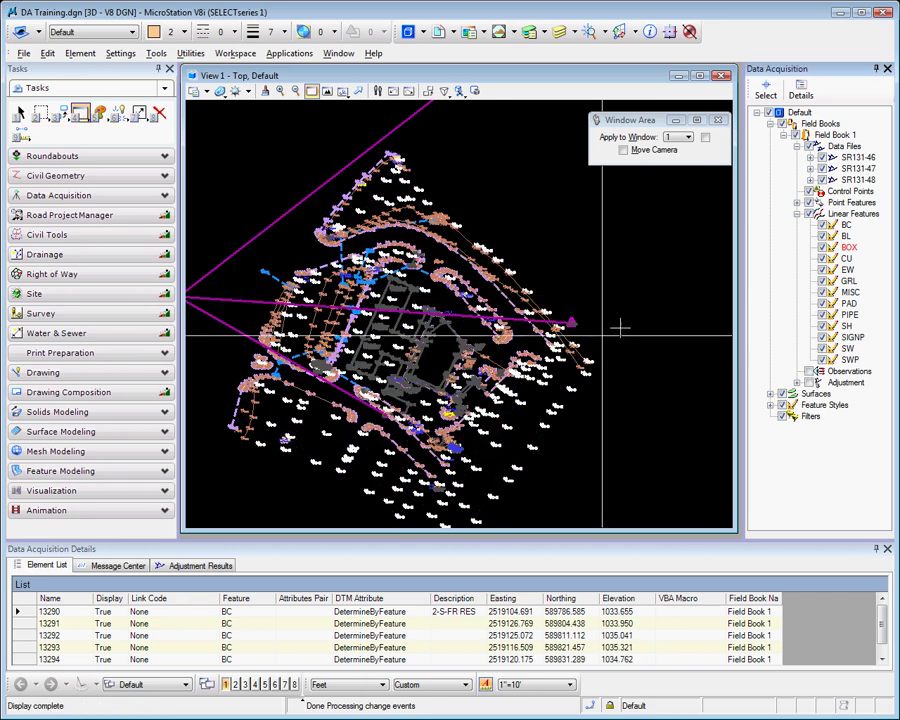
click(268, 462)
click(593, 297)
right_click(705, 314)
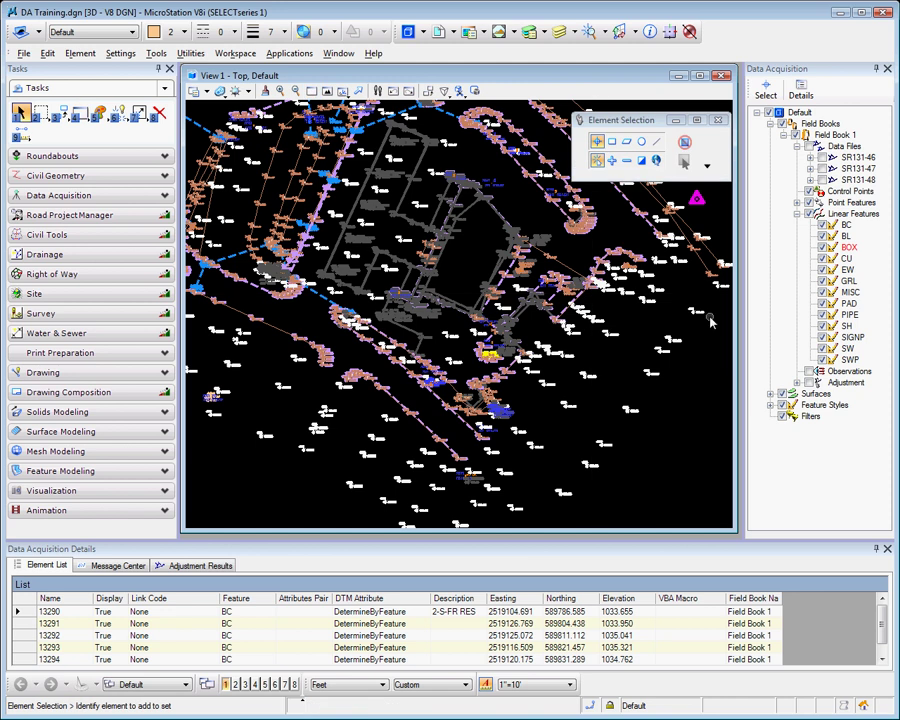
Step: Display the triangles of the All Field Books surface
click(770, 394)
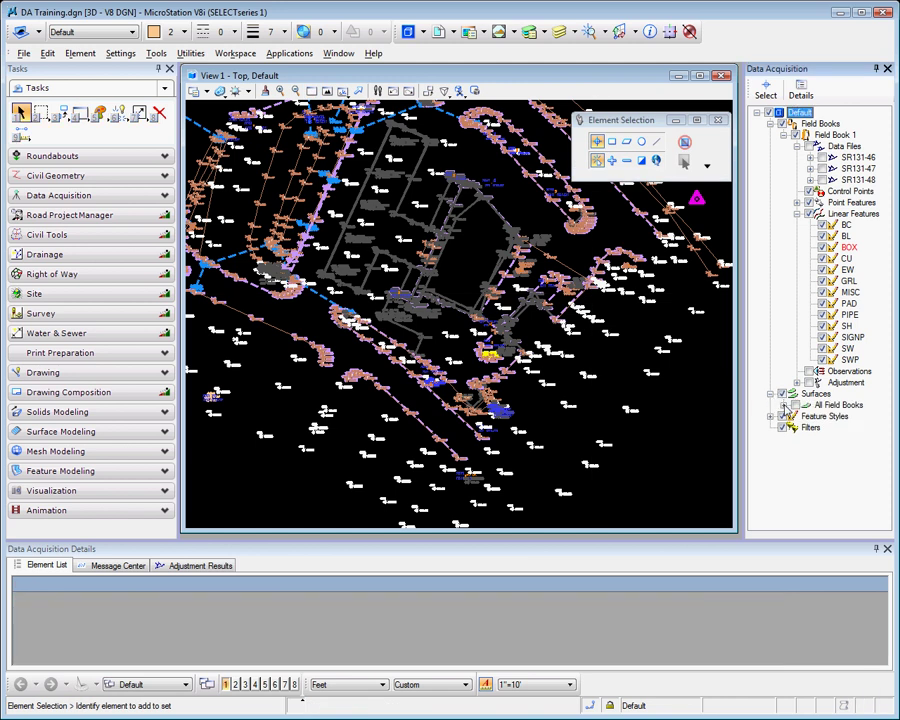
click(783, 405)
click(797, 438)
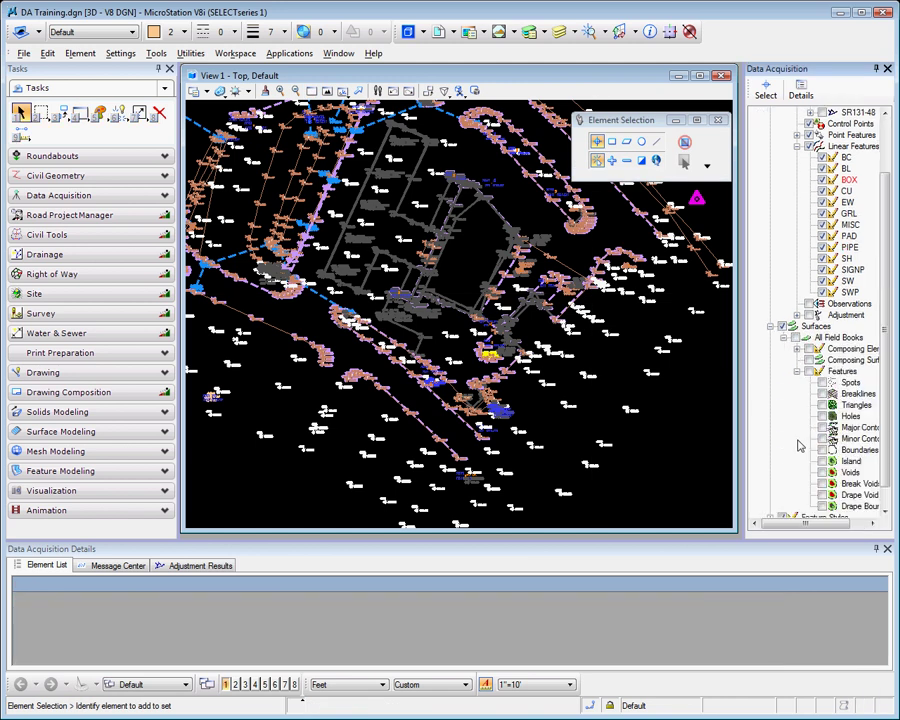
click(822, 405)
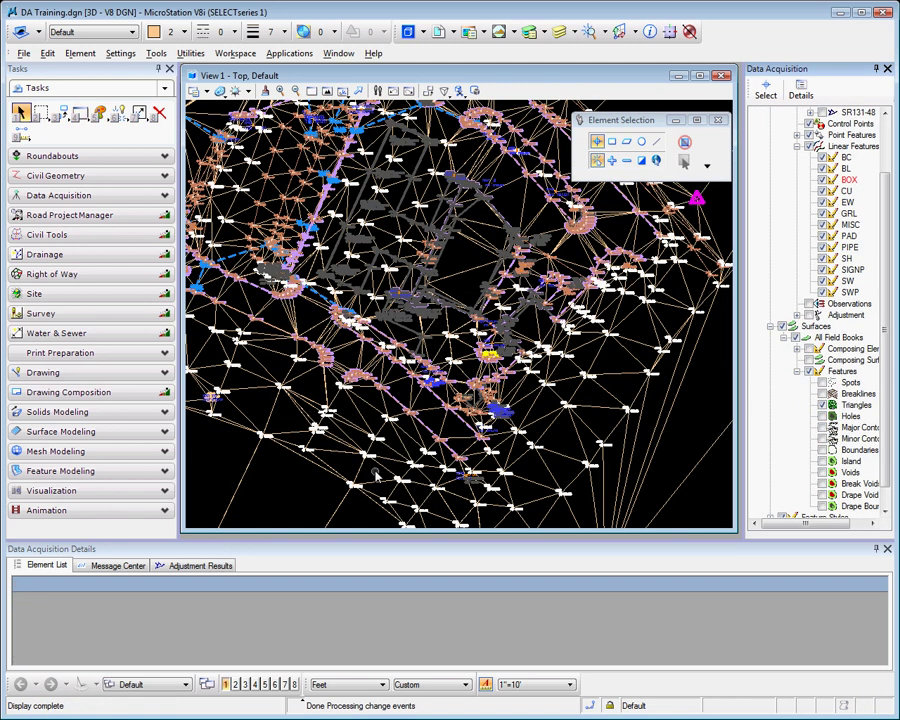
Step: Window-zoom into the triangle mesh and expand the drawing tools group
click(311, 90)
click(292, 318)
click(572, 522)
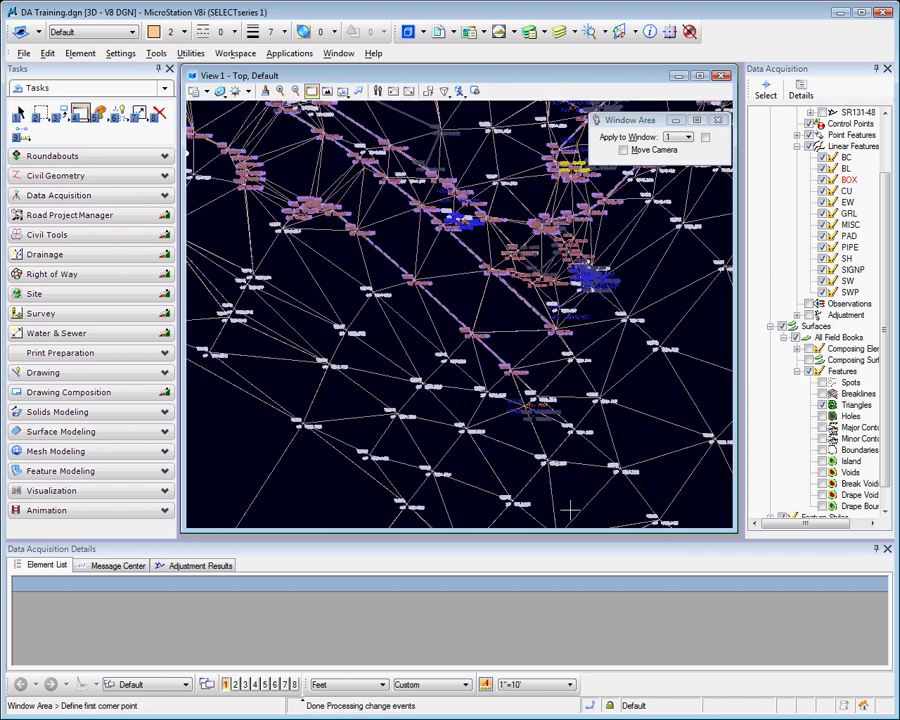
right_click(352, 280)
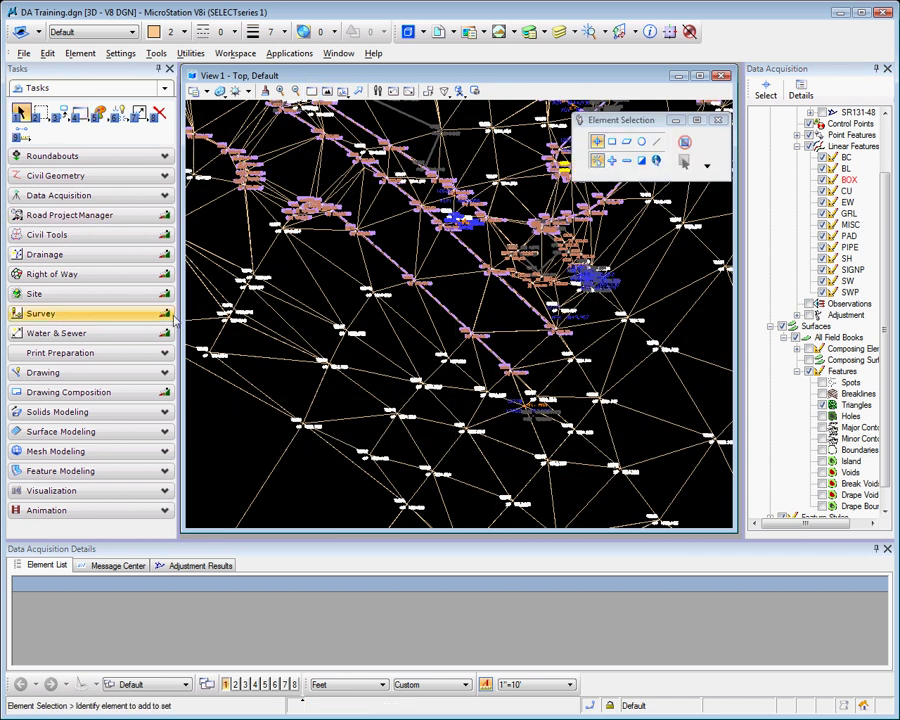
click(165, 376)
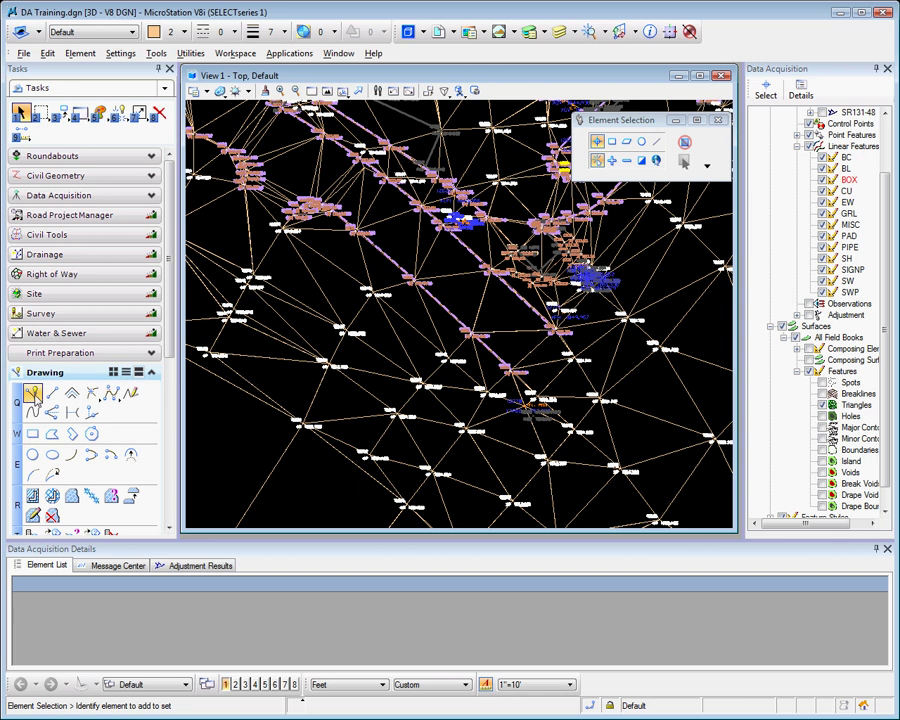
Step: Start Place SmartLine with yellow colour and line weight 3
click(33, 393)
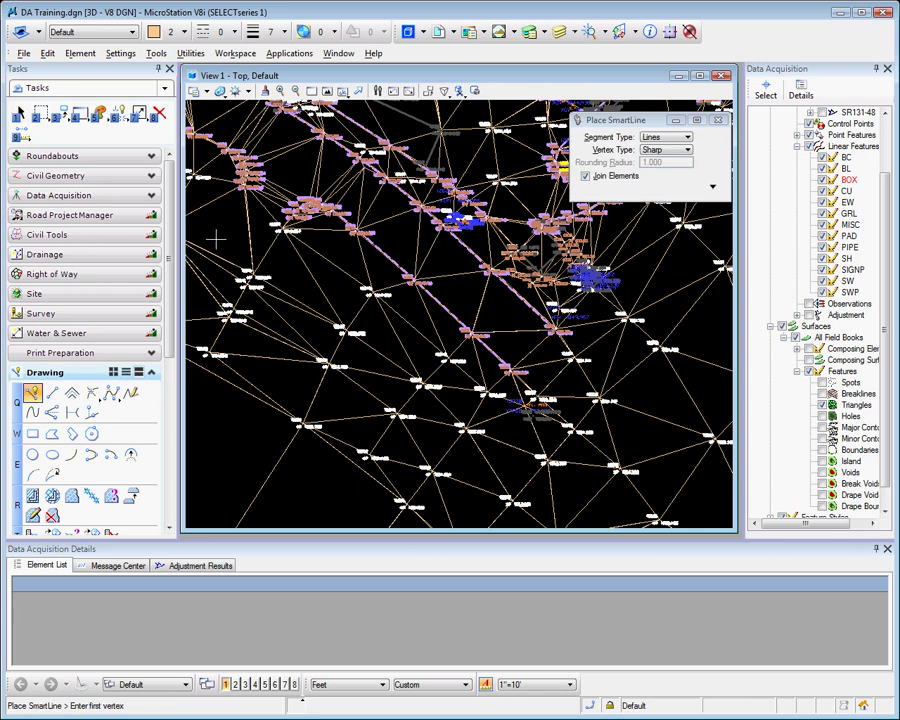
click(177, 31)
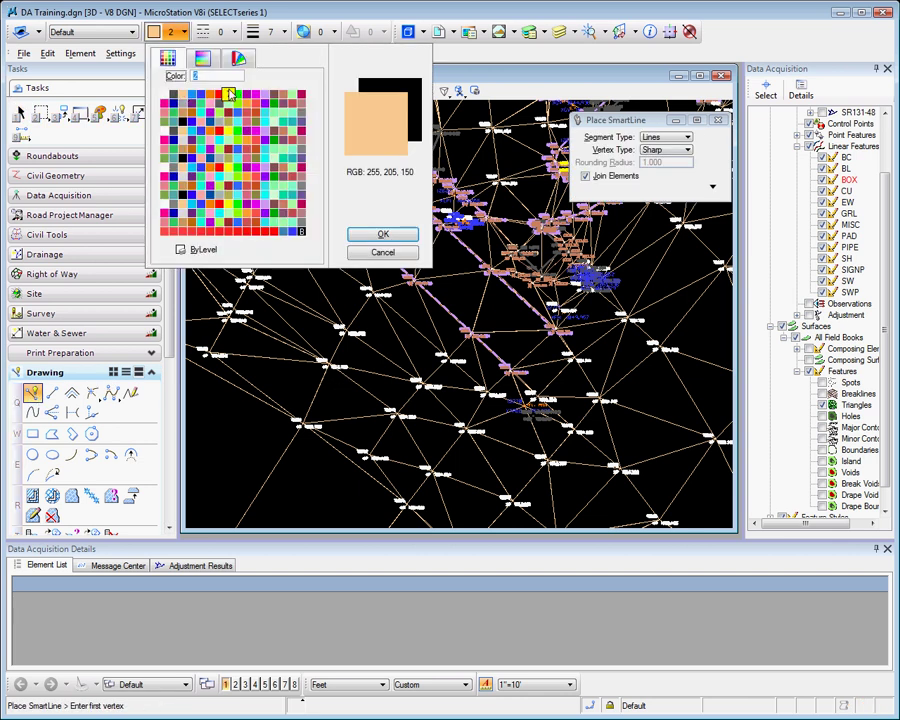
click(231, 87)
click(278, 31)
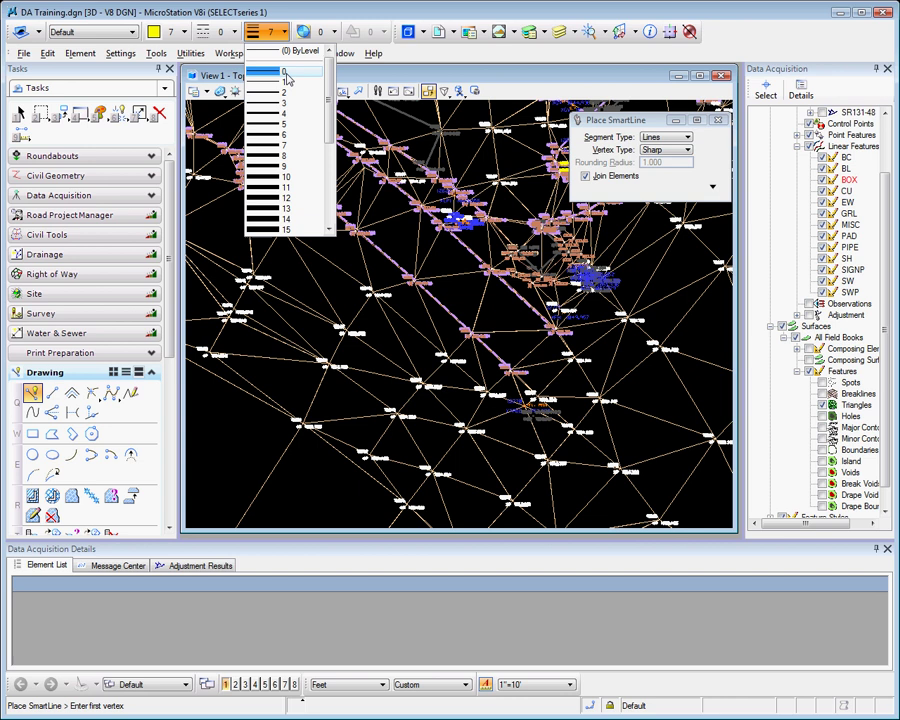
click(270, 103)
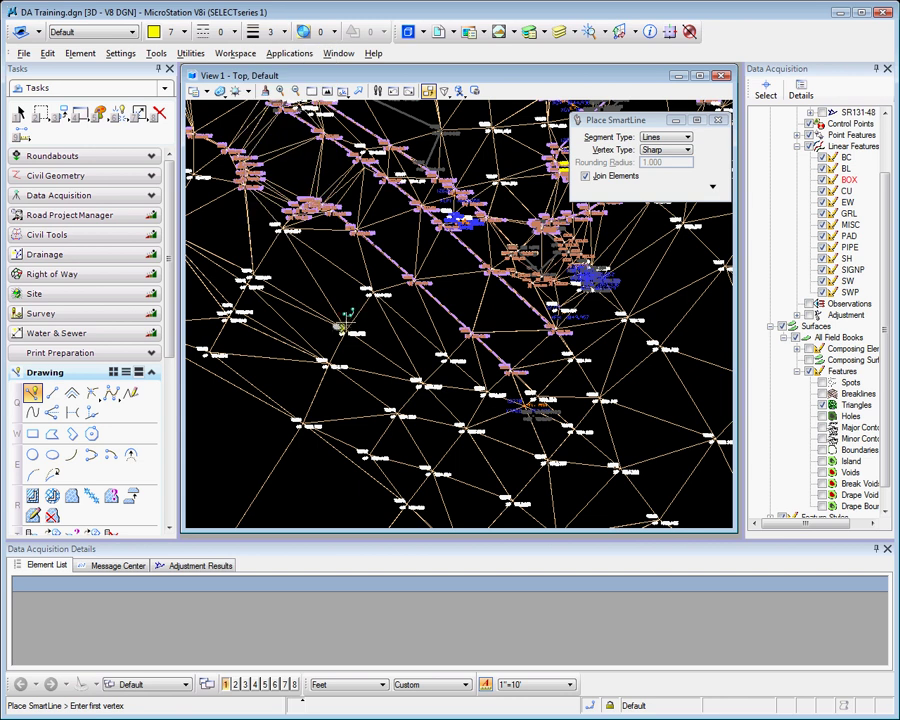
Step: Turn off all Point Features annotations in the view
scroll(347, 327, up, 5)
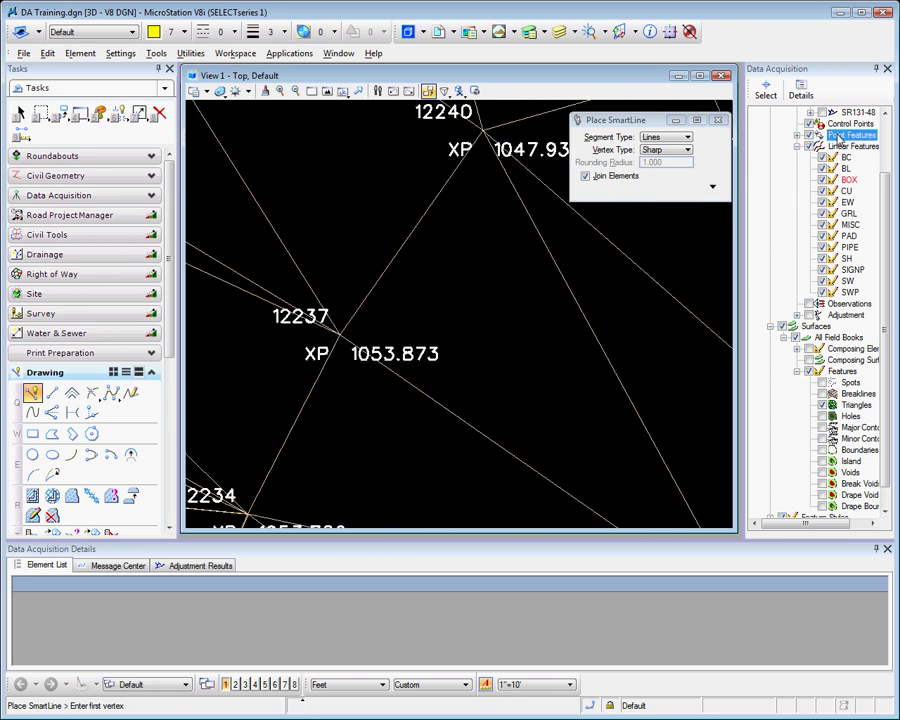
right_click(845, 135)
click(716, 252)
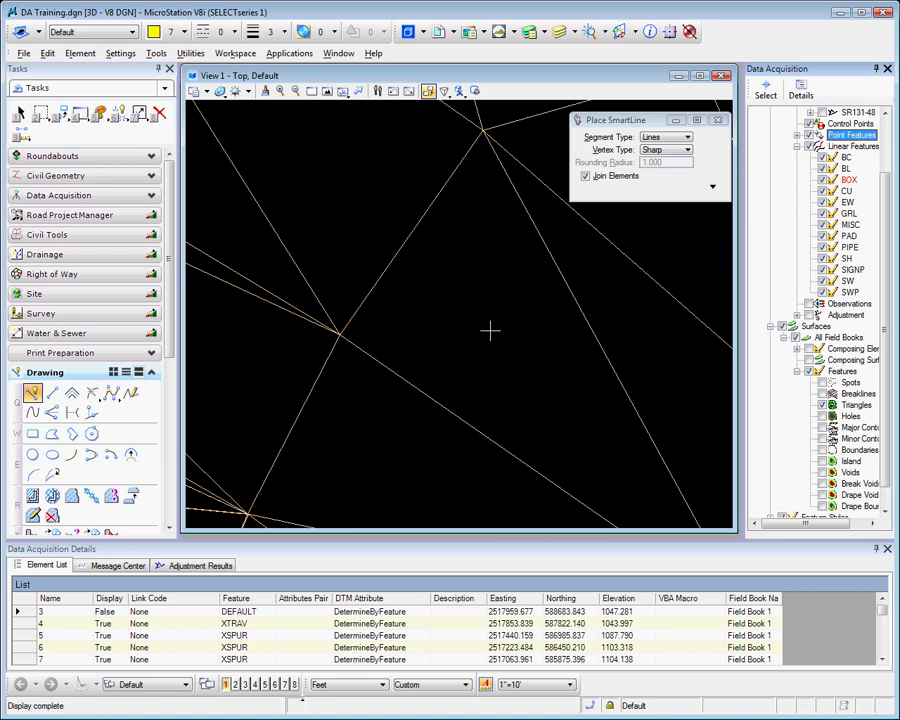
scroll(490, 328, down, 3)
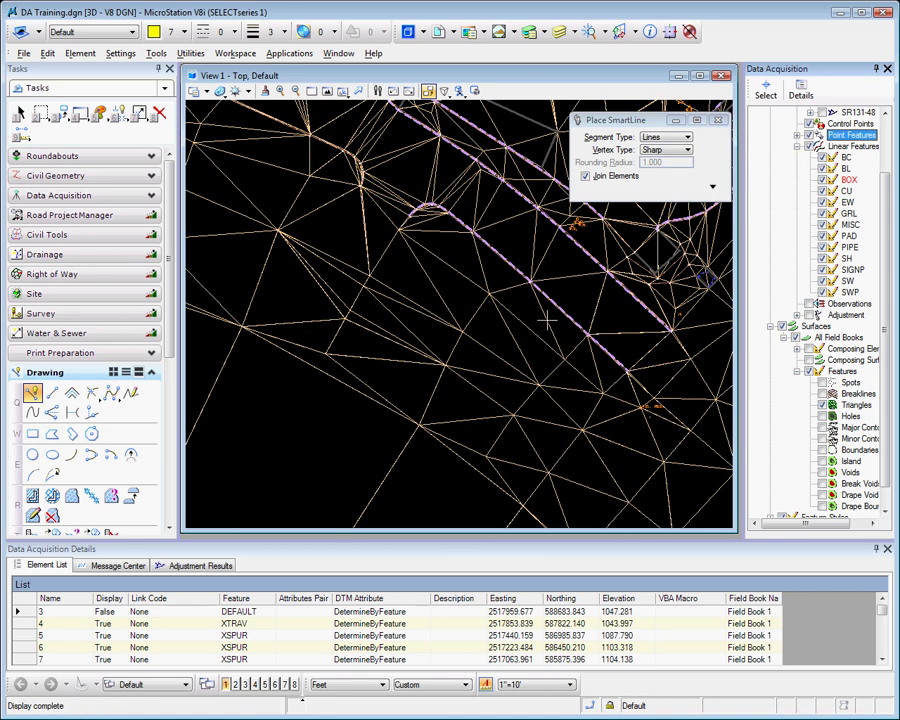
Step: Draw a four-vertex, three-segment SmartLine across the triangle mesh
right_click(466, 360)
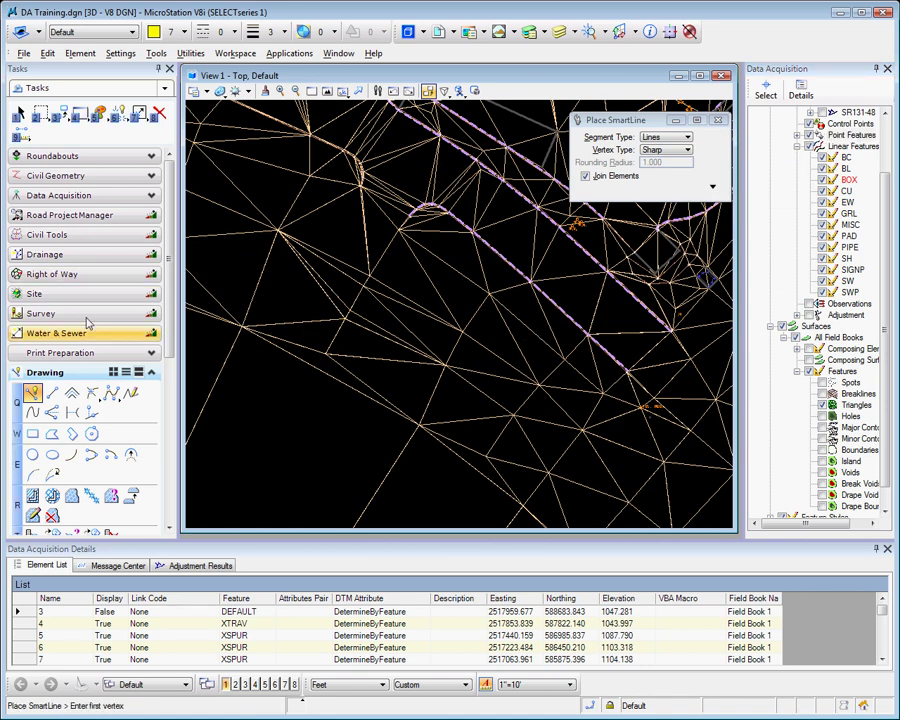
click(328, 352)
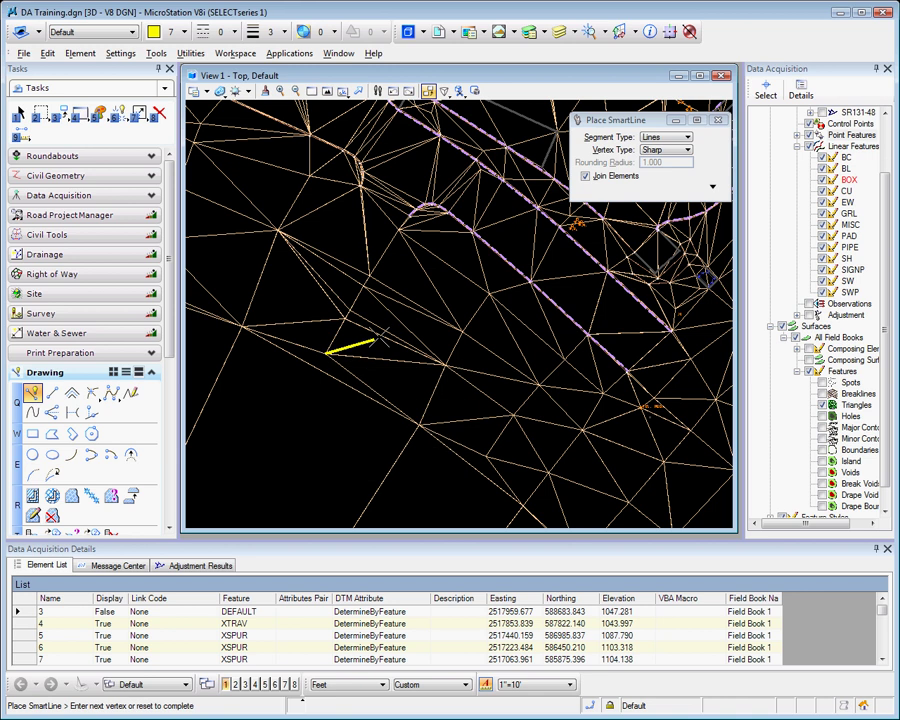
click(490, 295)
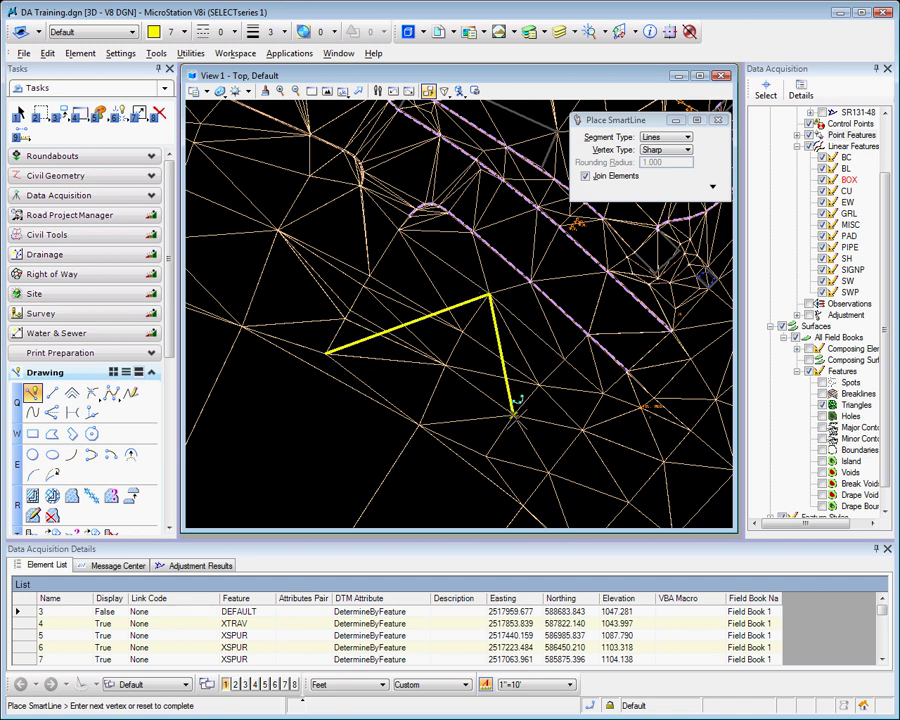
click(548, 470)
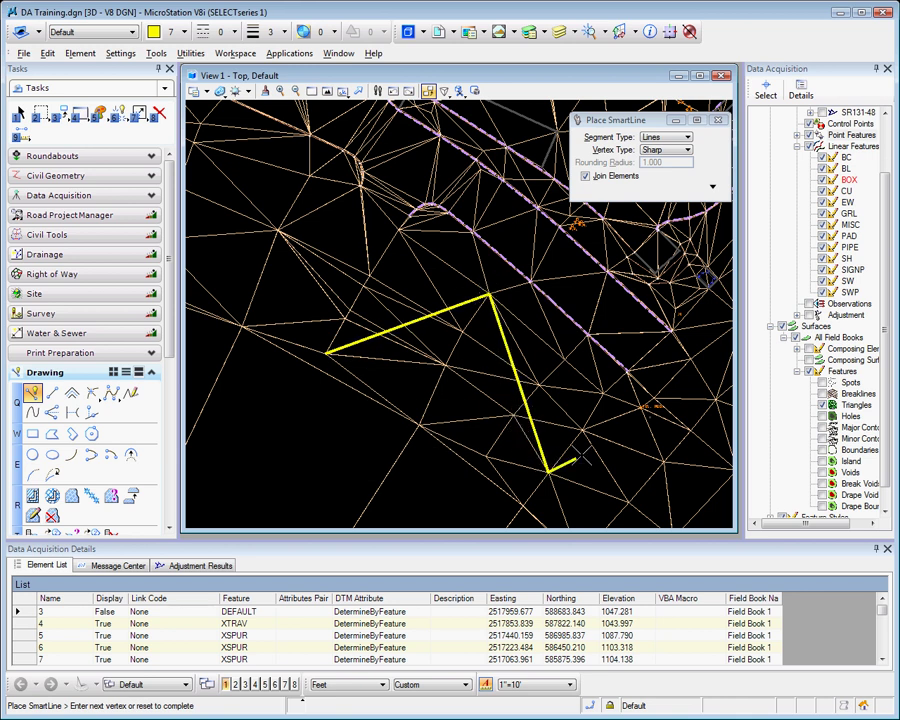
click(663, 462)
right_click(607, 418)
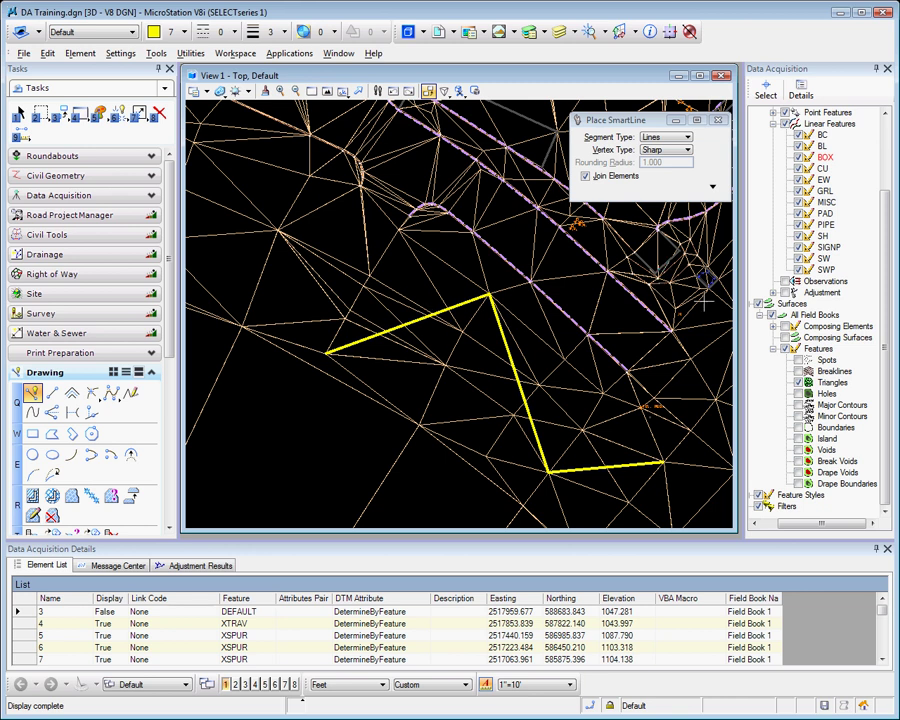
Step: Add the yellow line string to Field Book 1 as a graphic linear feature
scroll(881, 257, up, 2)
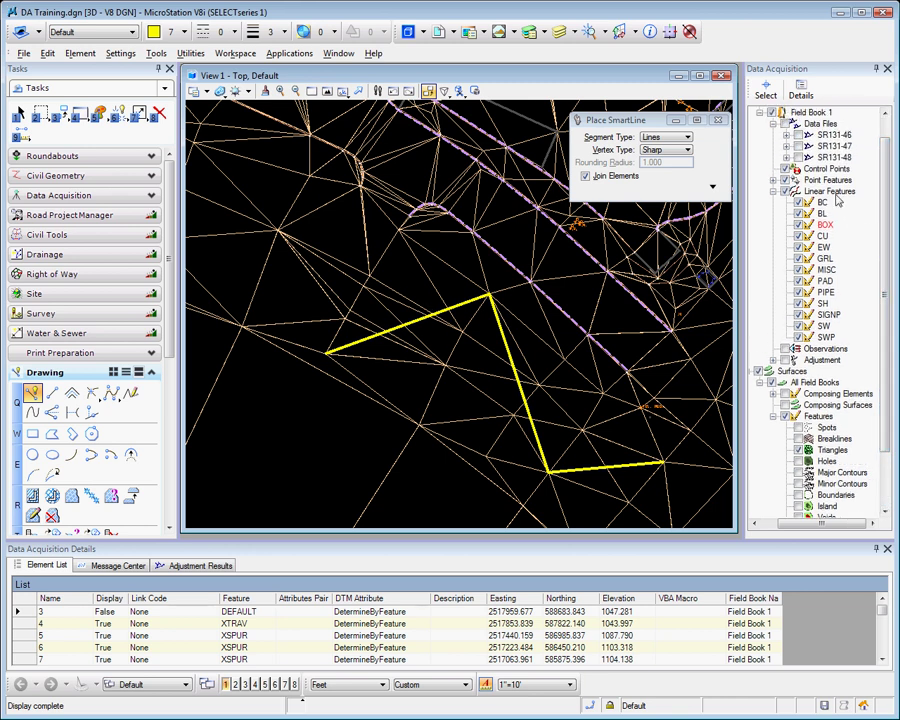
click(835, 194)
right_click(836, 195)
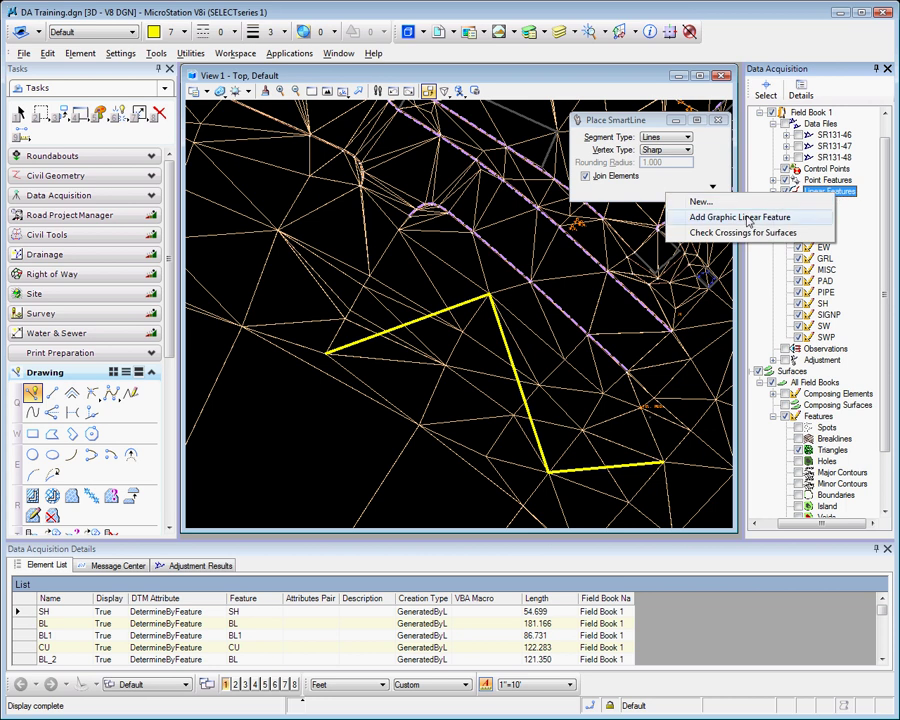
click(748, 218)
click(450, 293)
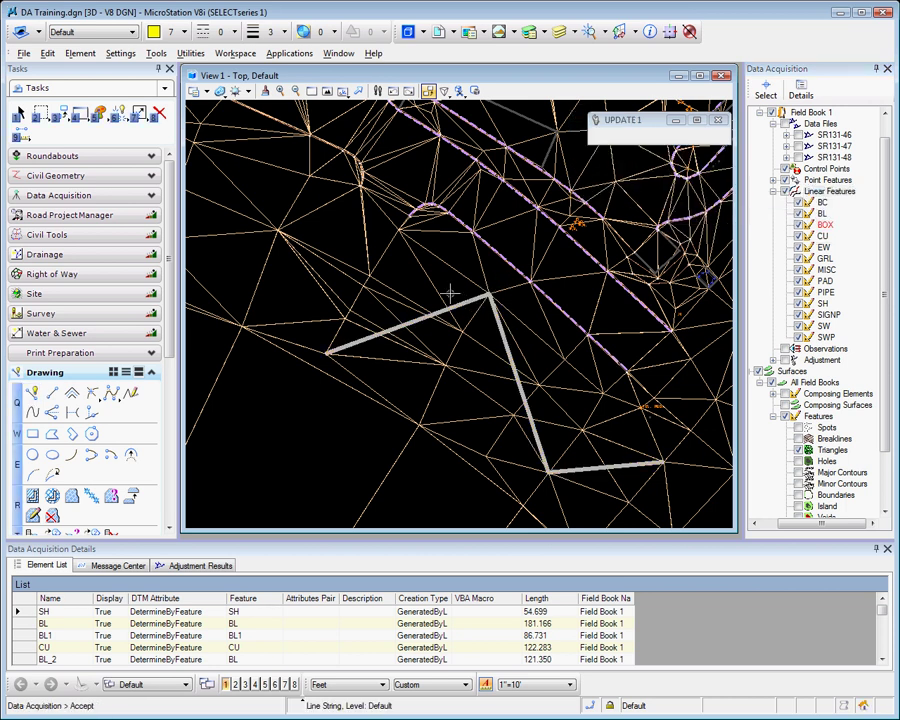
click(450, 290)
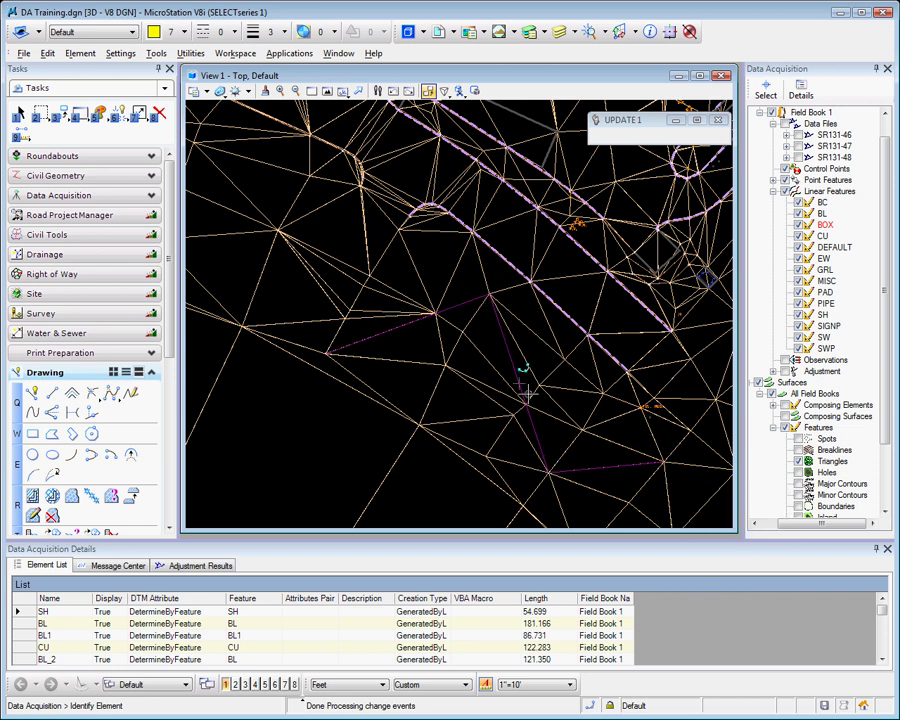
Step: Change the new linear feature's style from Default to BC in the Element List
mouse_move(506, 363)
drag(884, 615, 884, 648)
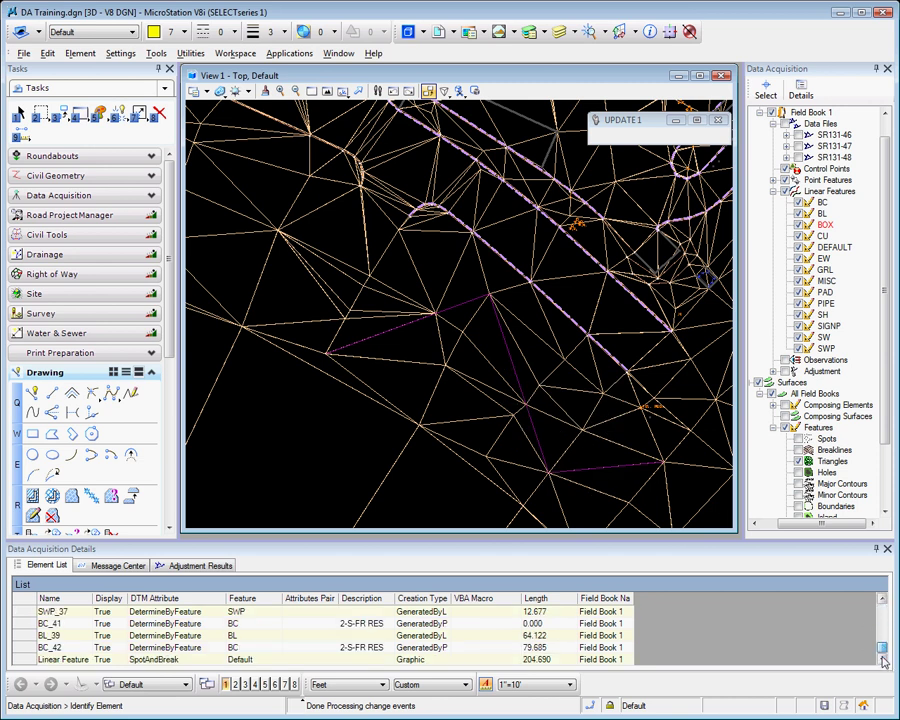
click(85, 660)
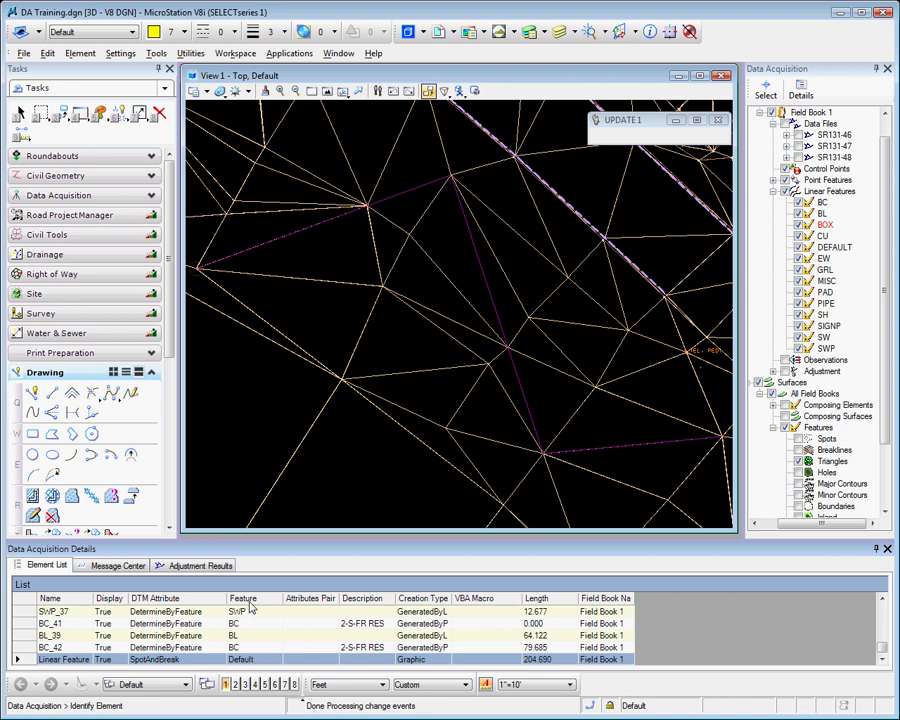
click(257, 661)
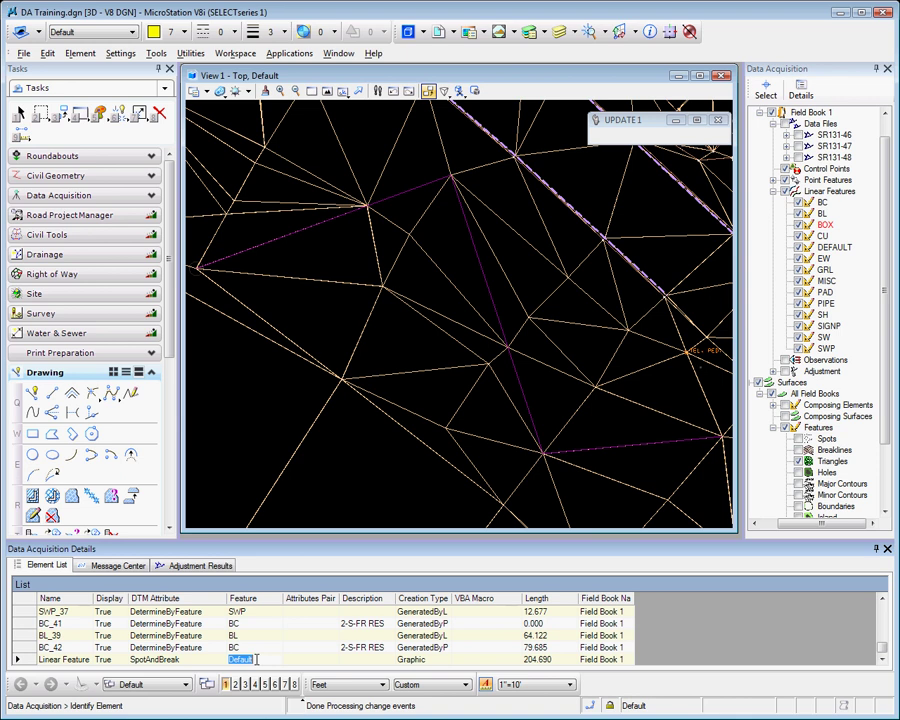
text(BC)
key(Return)
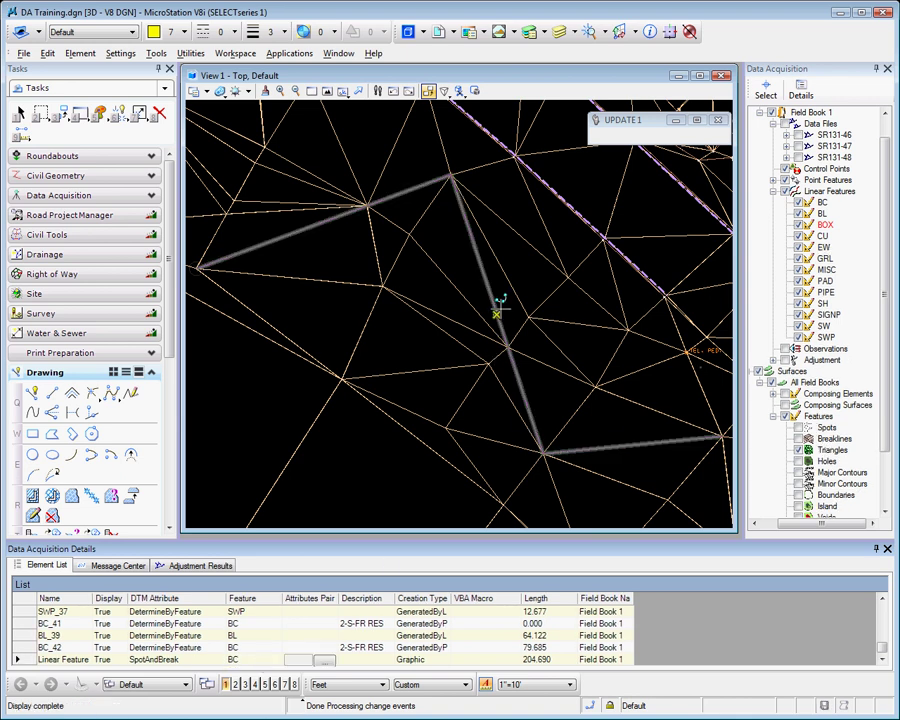
mouse_move(497, 309)
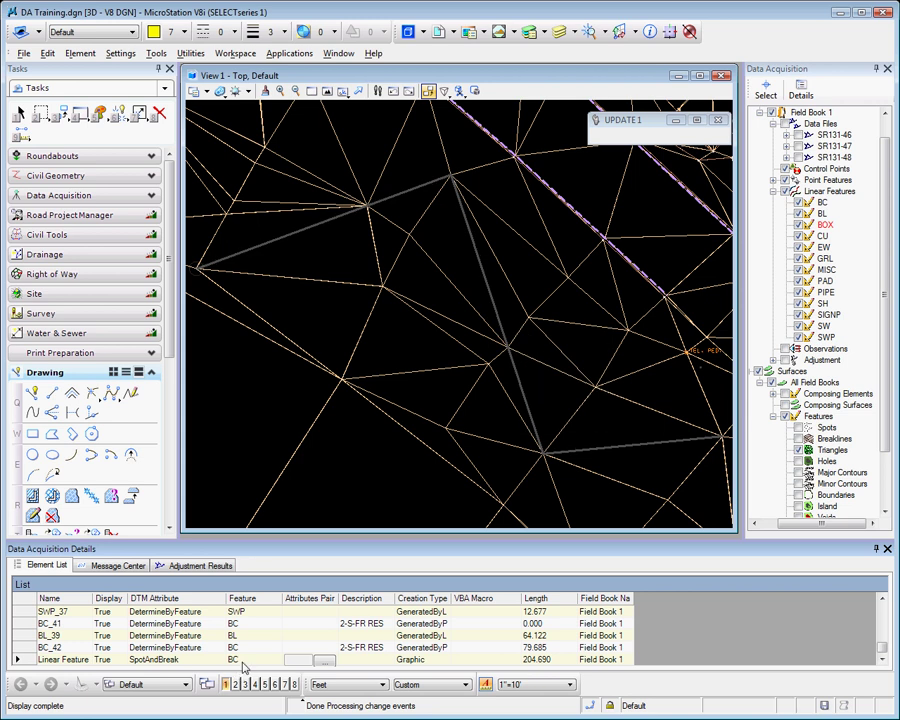
Step: Name the new BC linear feature BC_100 in the Element List
double_click(62, 660)
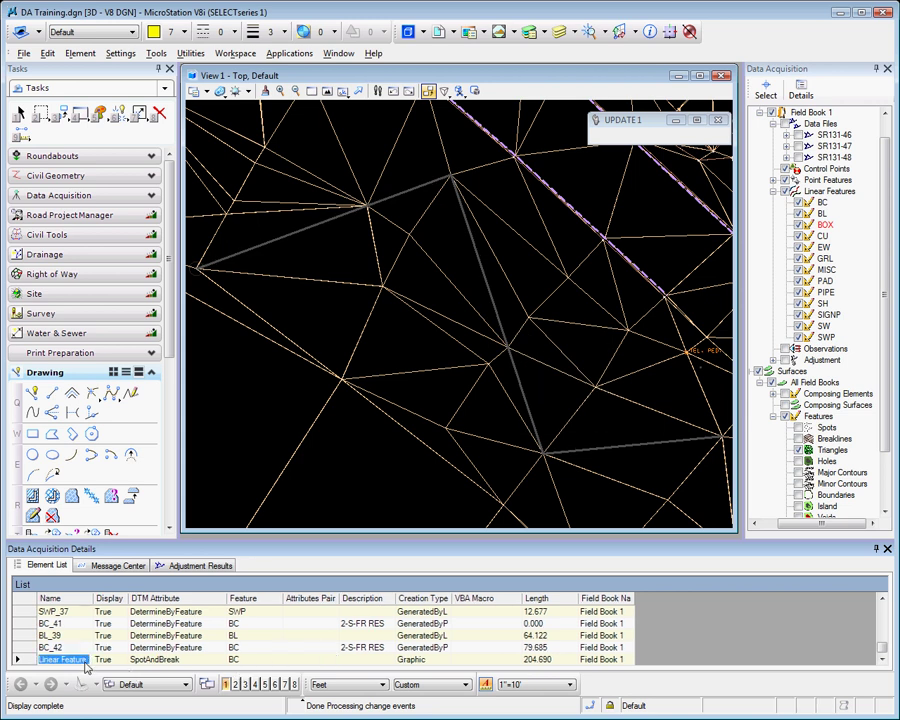
text(BC_)
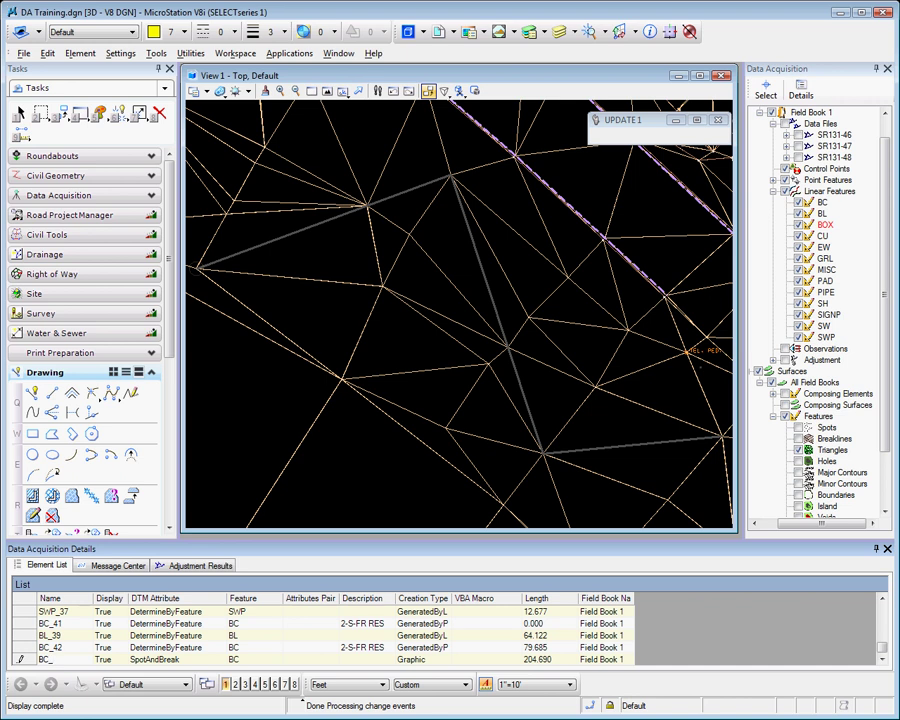
text(100)
key(Tab)
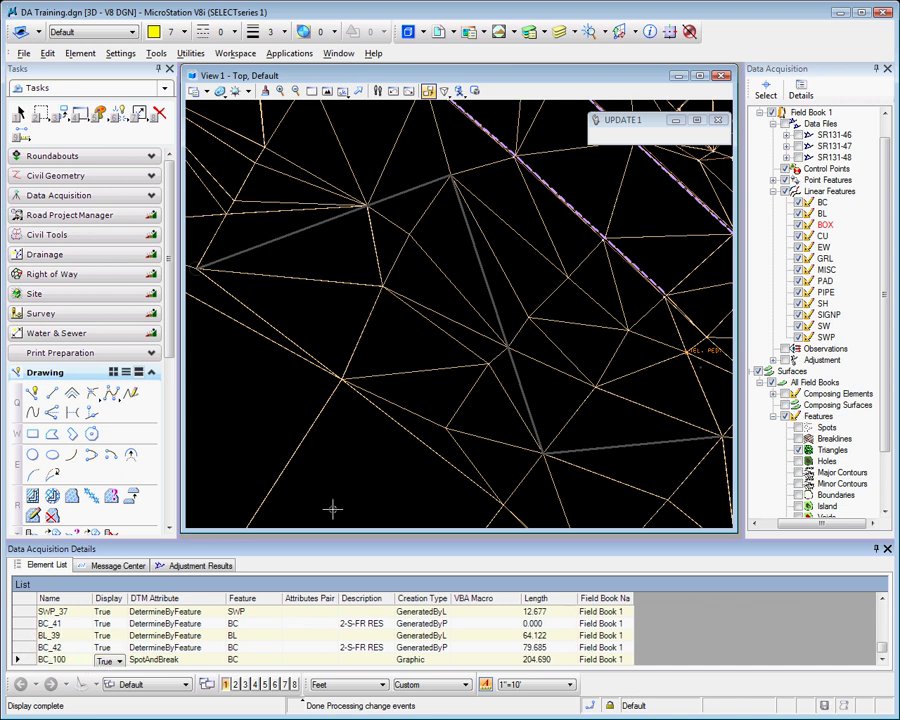
mouse_move(544, 448)
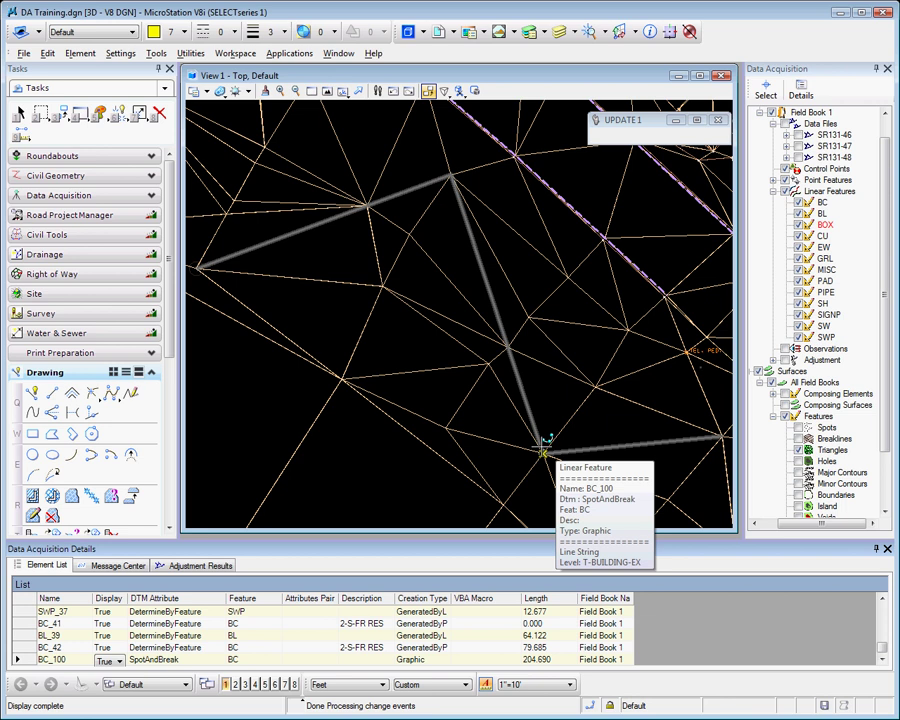
Step: Select the BC_100 line string and drag its lower bend vertex upward, reshaping and shortening it
click(20, 112)
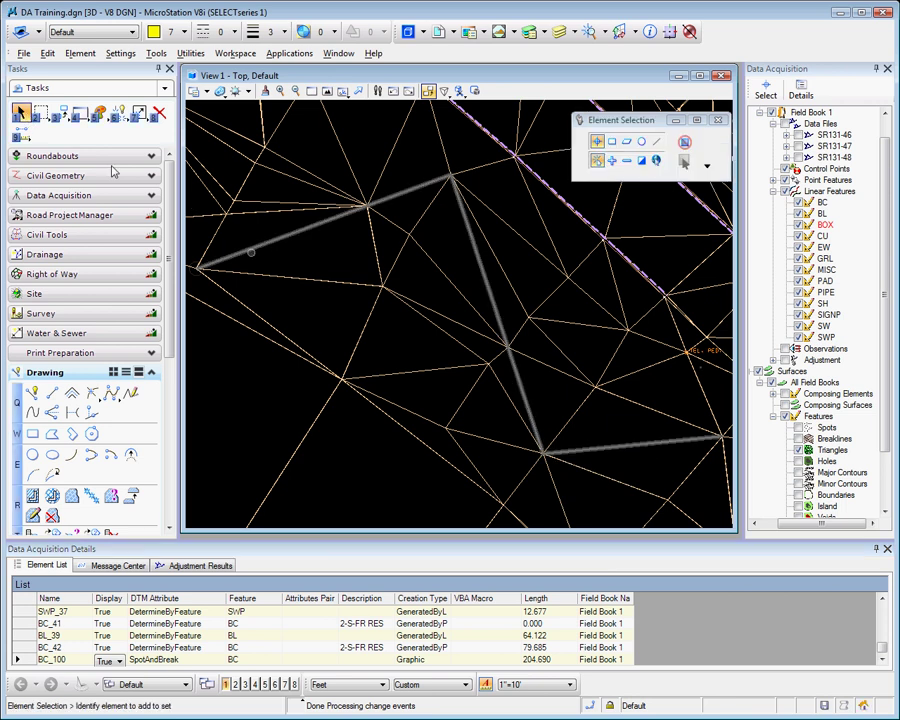
click(544, 456)
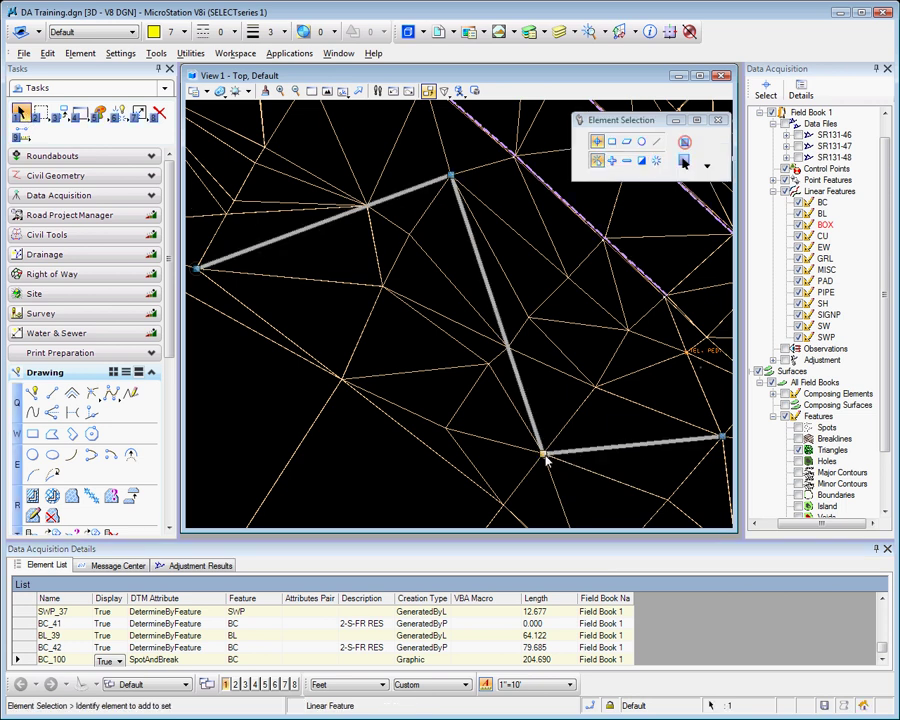
drag(547, 460, 488, 374)
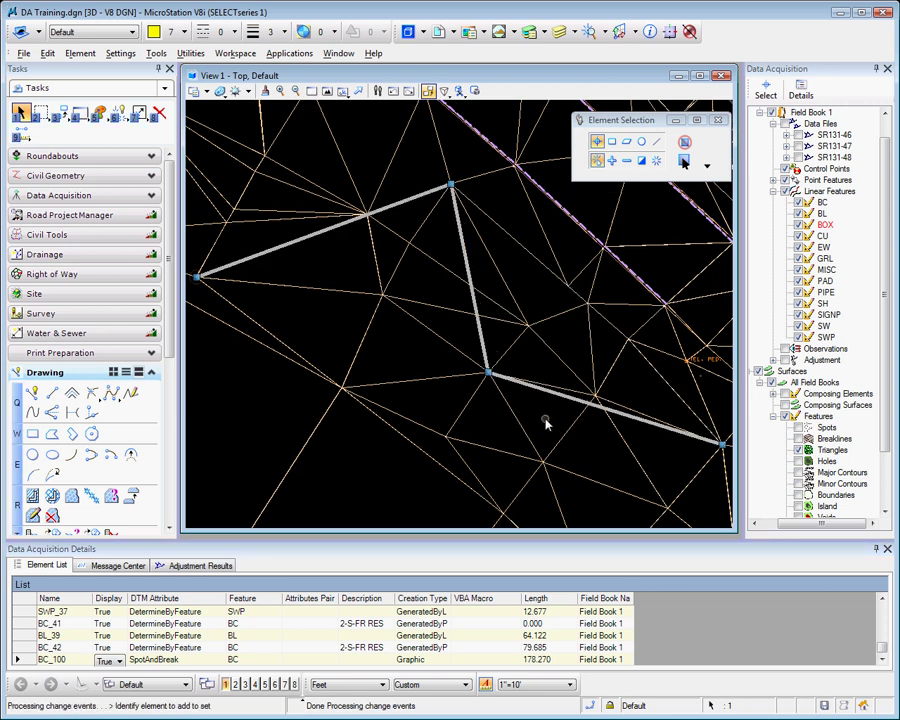